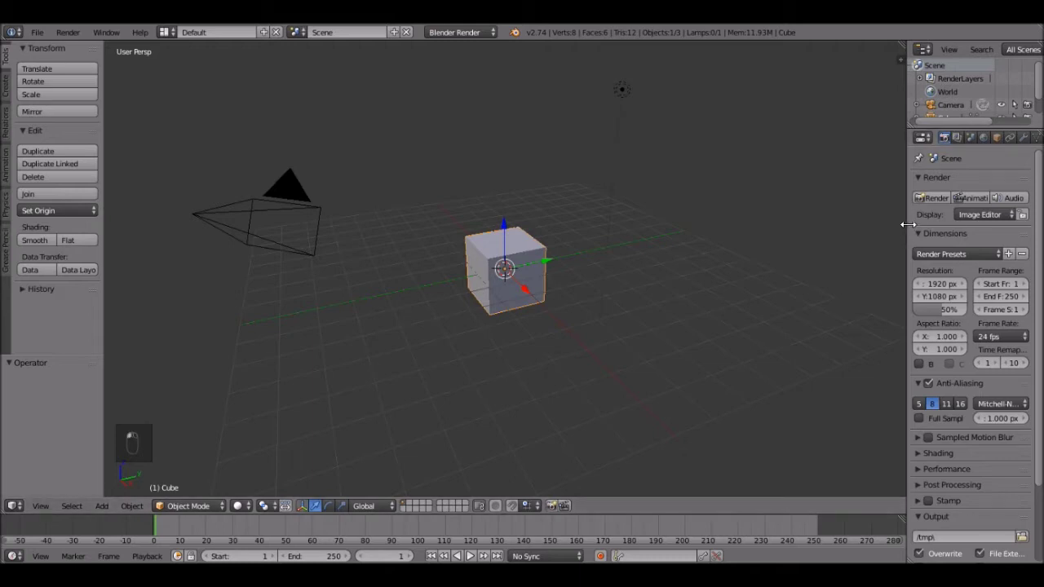
# - Widen the Properties panel and add an Armature modifier to the cube, leaving its object unset
pyautogui.moveTo(905, 224); pyautogui.dragTo(850, 225)
pyautogui.click(966, 137)
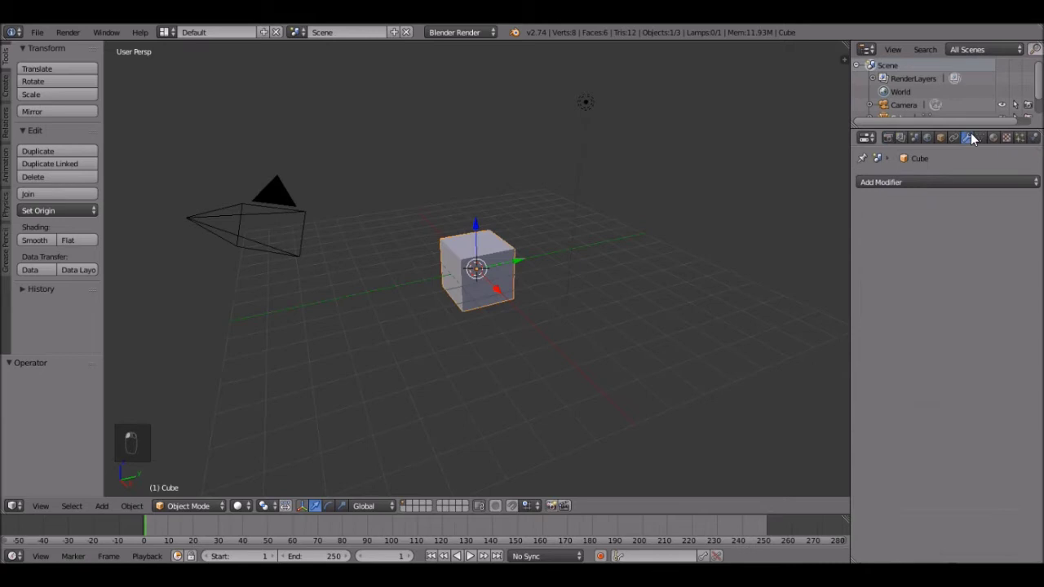
pyautogui.click(905, 180)
pyautogui.click(880, 212)
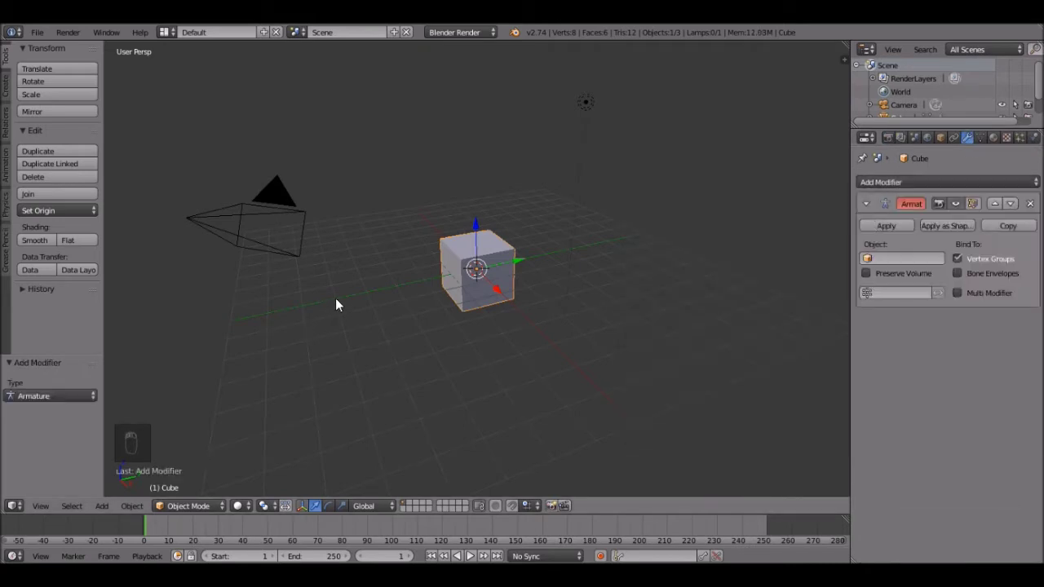
pyautogui.moveTo(335, 298); pyautogui.dragTo(498, 304, button='middle')
# - Add a Single Bone armature to the scene
pyautogui.scroll(2, 480, 306)
pyautogui.hotkey('shift', 'a')
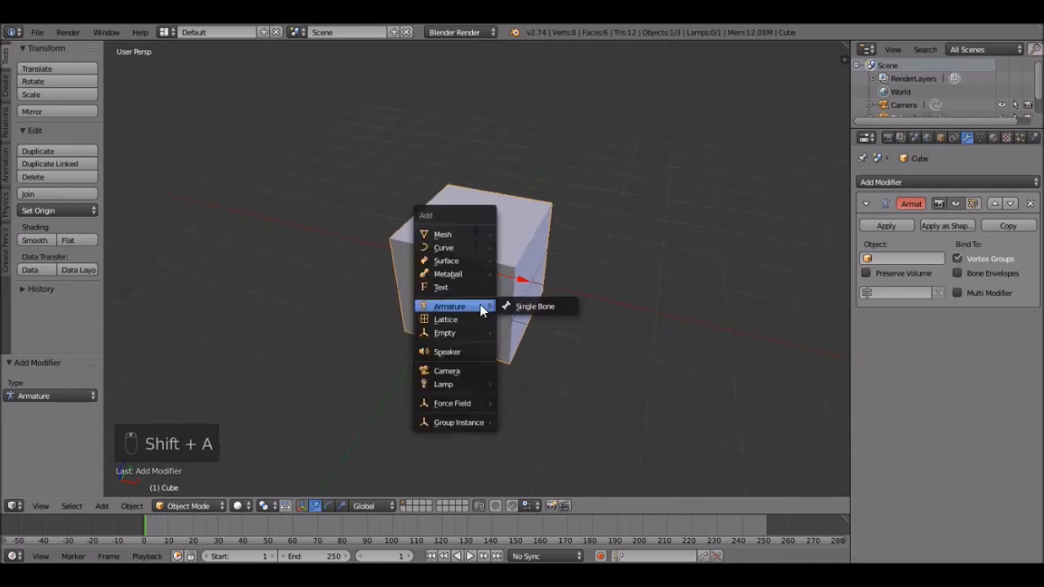
pyautogui.hotkey('shift', 'a')
pyautogui.moveTo(444, 315)
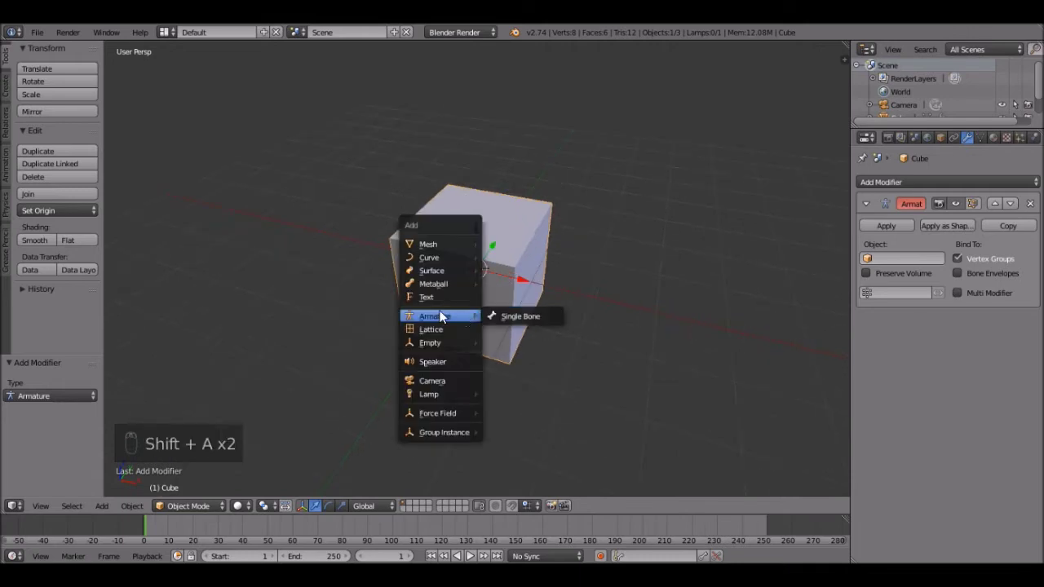
pyautogui.click(525, 316)
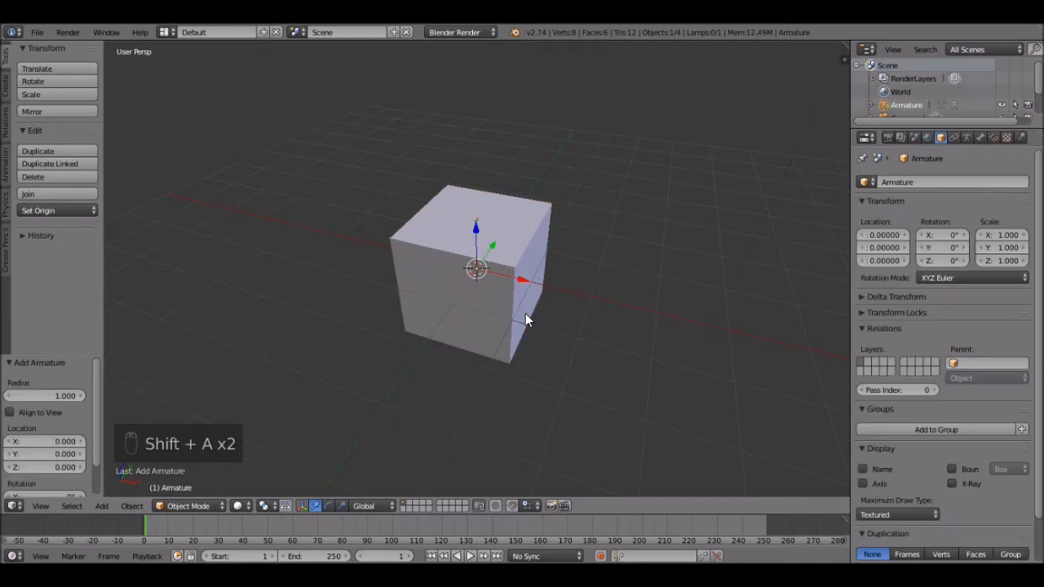
# - Switch to a front orthographic wireframe view and start moving the armature down
pyautogui.press('KP_1')
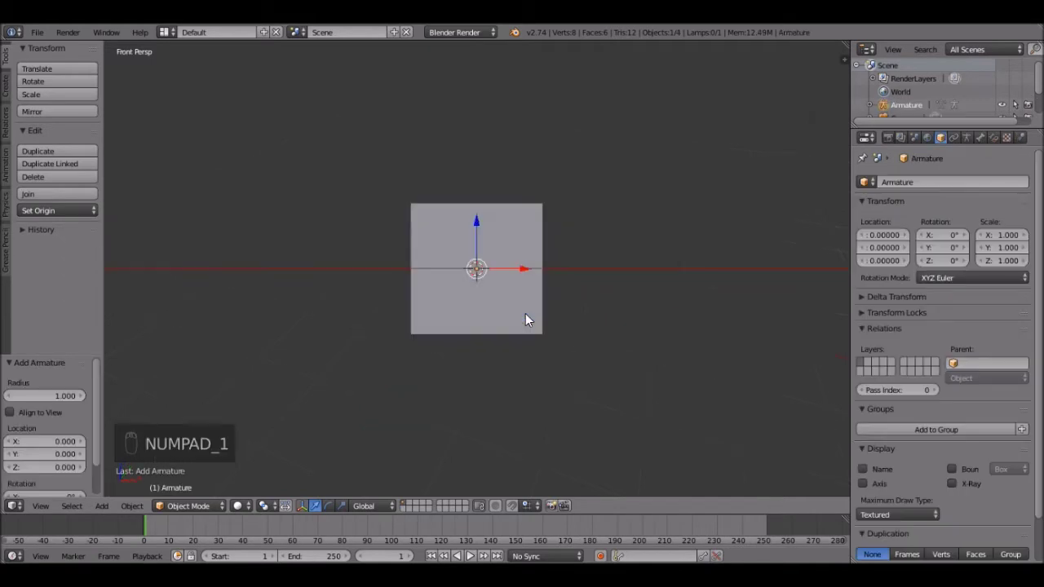
pyautogui.press('KP_5')
pyautogui.press('z')
pyautogui.press('g')
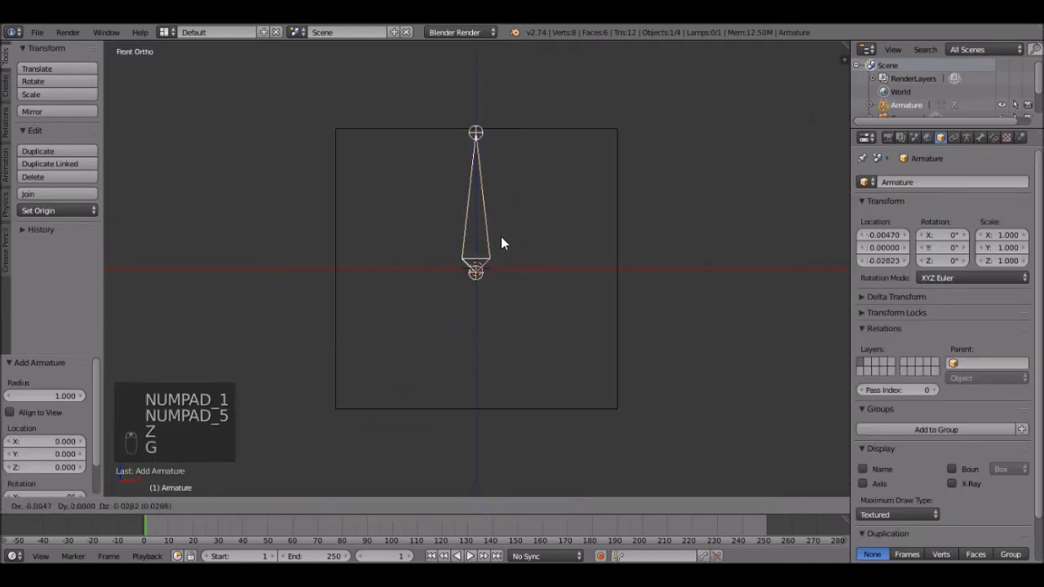
# - Drop the armature lower and scale it down to 0.966
pyautogui.click(507, 358)
pyautogui.press('s')
pyautogui.click(599, 257)
# - In Edit Mode, extrude a second bone upward so its tip reaches the cube's top
pyautogui.press('Tab')
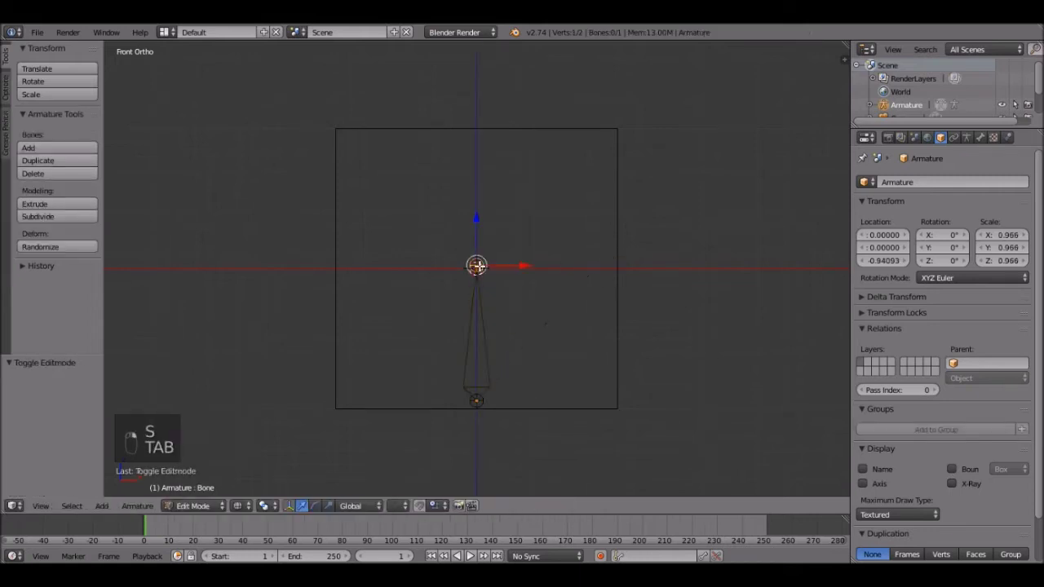
pyautogui.scroll(-3, 506, 256)
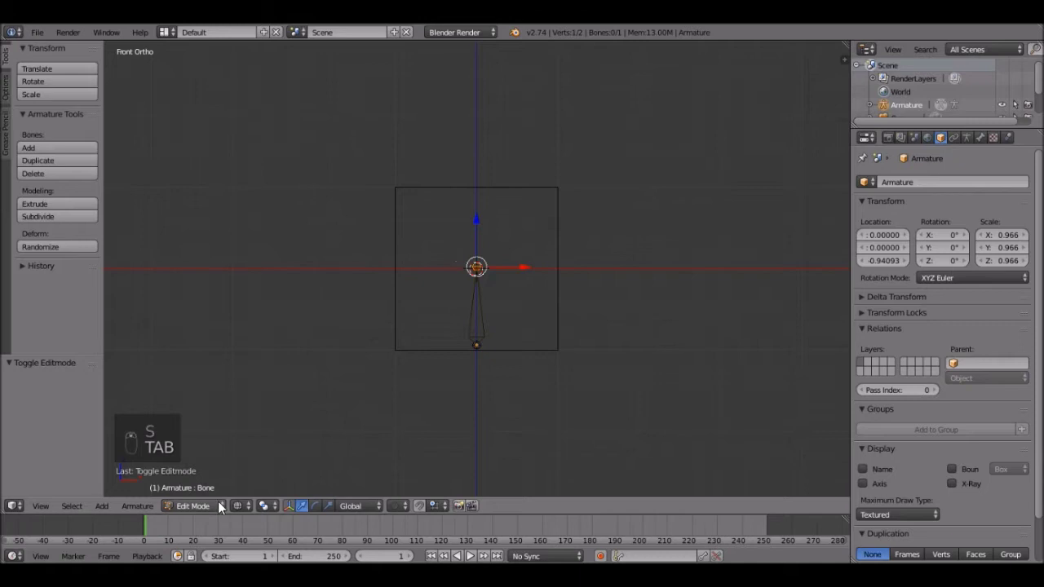
pyautogui.scroll(2, 500, 269)
pyautogui.press('e')
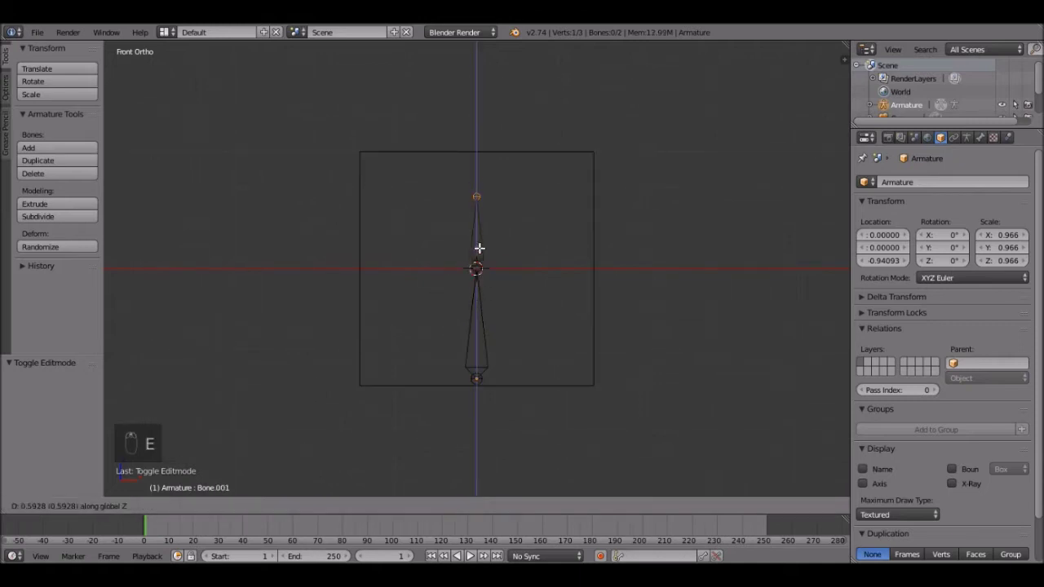
pyautogui.click(475, 220)
pyautogui.press('g')
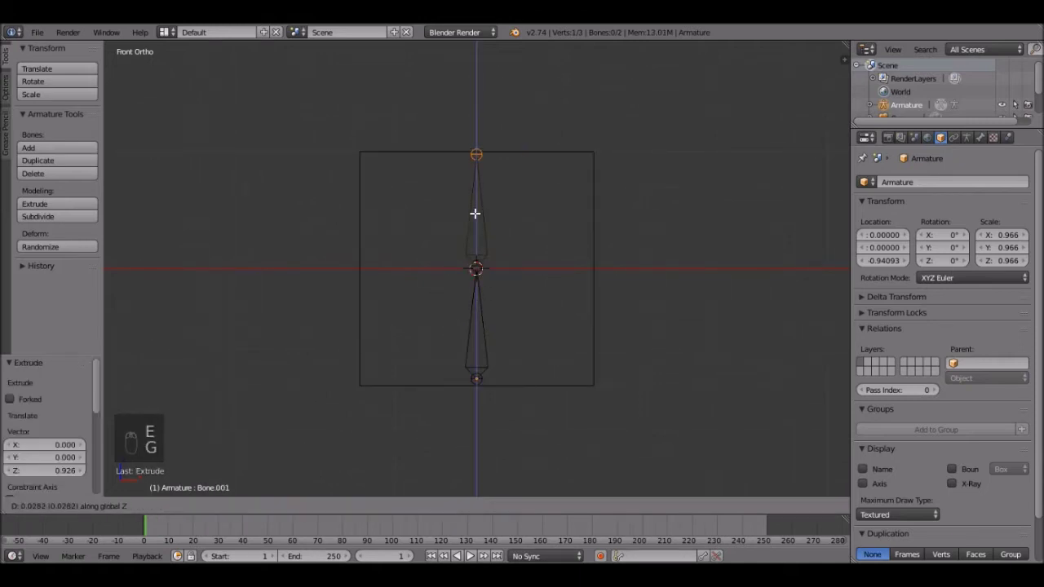
pyautogui.click(476, 213)
# - Back in Object Mode, nudge the armature down to Z −0.97480 and restore solid shading
pyautogui.press('Tab')
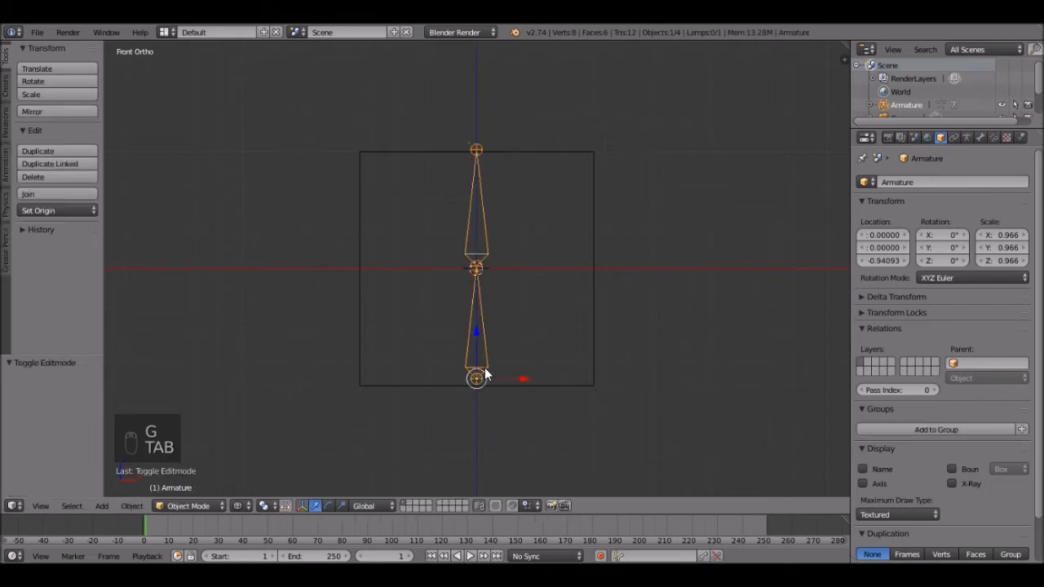
pyautogui.press('g')
pyautogui.click(480, 376)
pyautogui.press('z')
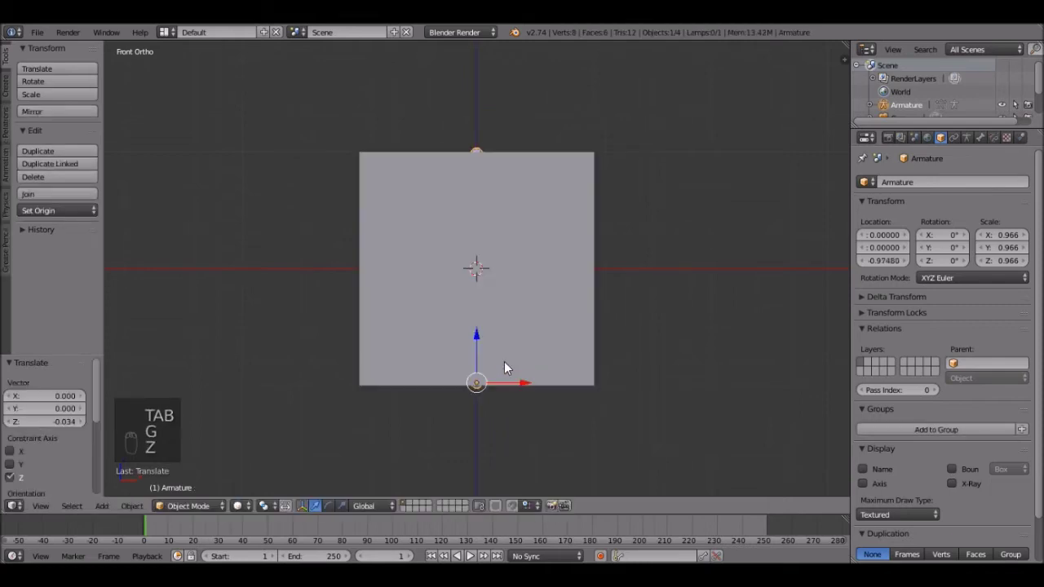
pyautogui.moveTo(504, 362)
pyautogui.mouseDown(button='middle')
pyautogui.moveTo(491, 337)
pyautogui.moveTo(474, 391)
pyautogui.moveTo(496, 359)
pyautogui.mouseUp(button='middle')
pyautogui.scroll(2, 536, 323)
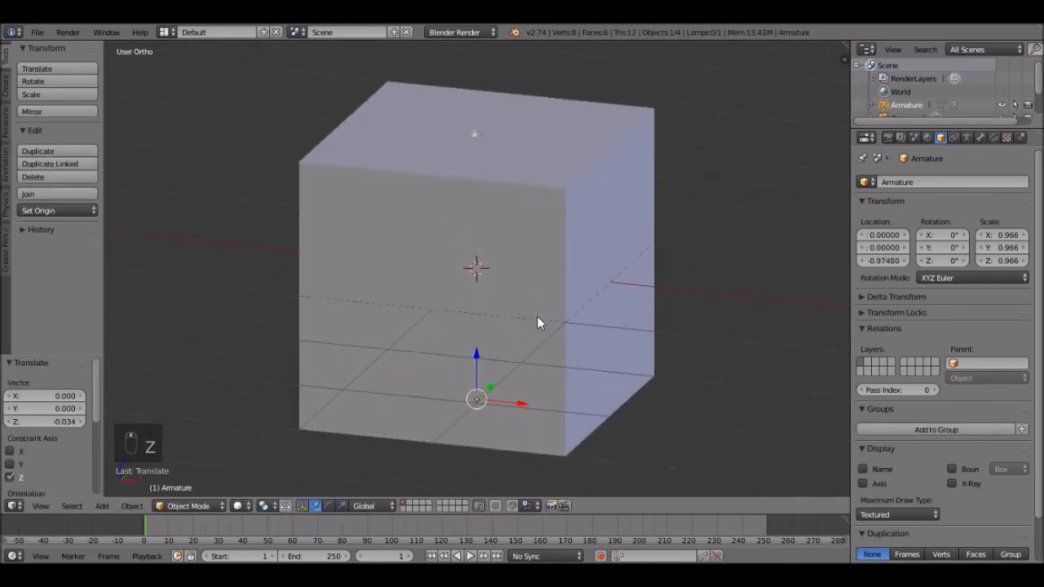
# - Select the cube and set its Armature modifier's Object to Armature
pyautogui.scroll(-3, 575, 208)
pyautogui.moveTo(570, 214); pyautogui.dragTo(589, 198, button='middle')
pyautogui.rightClick(592, 204)
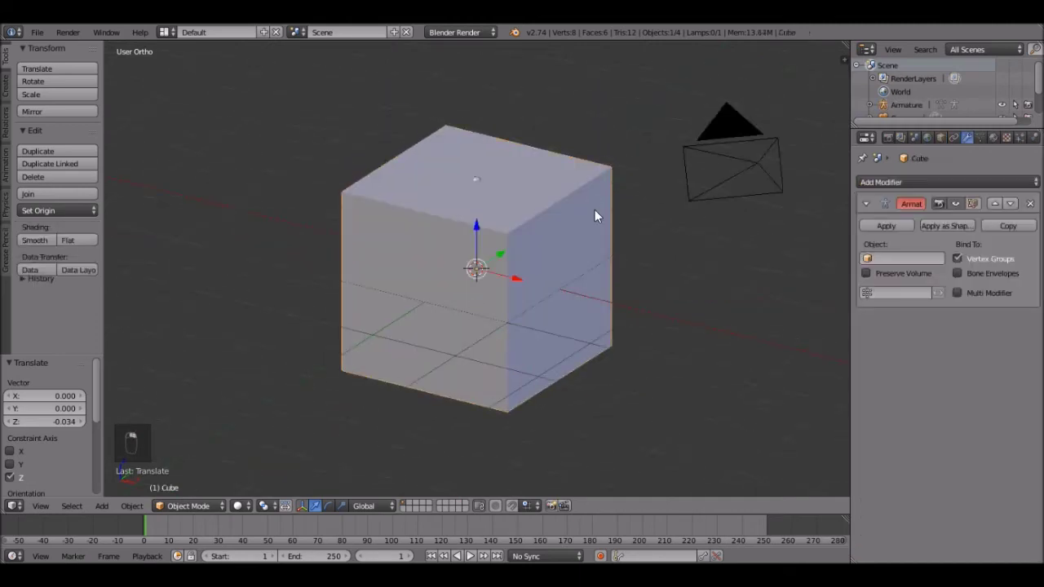
pyautogui.click(880, 259)
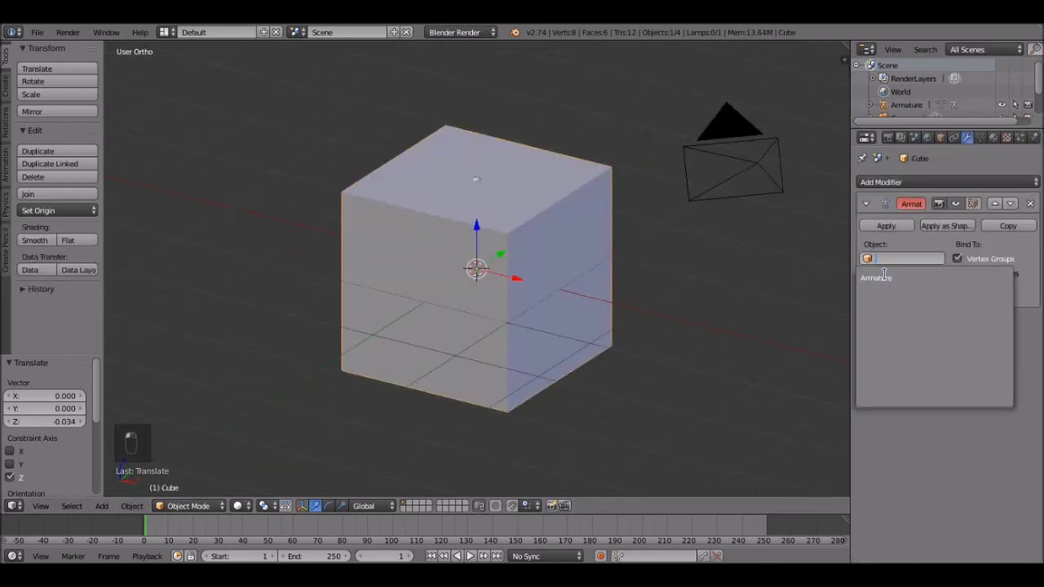
pyautogui.click(885, 277)
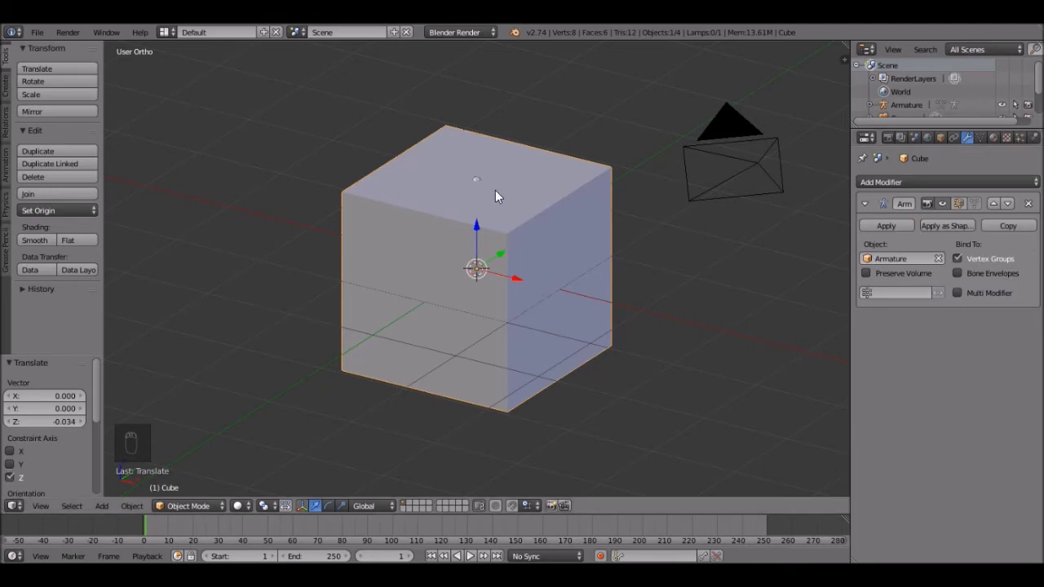
# - Show wireframe to check the two-bone rig inside the cube, then reselect the cube
pyautogui.scroll(1, 495, 192)
pyautogui.rightClick(477, 162)
pyautogui.press('z')
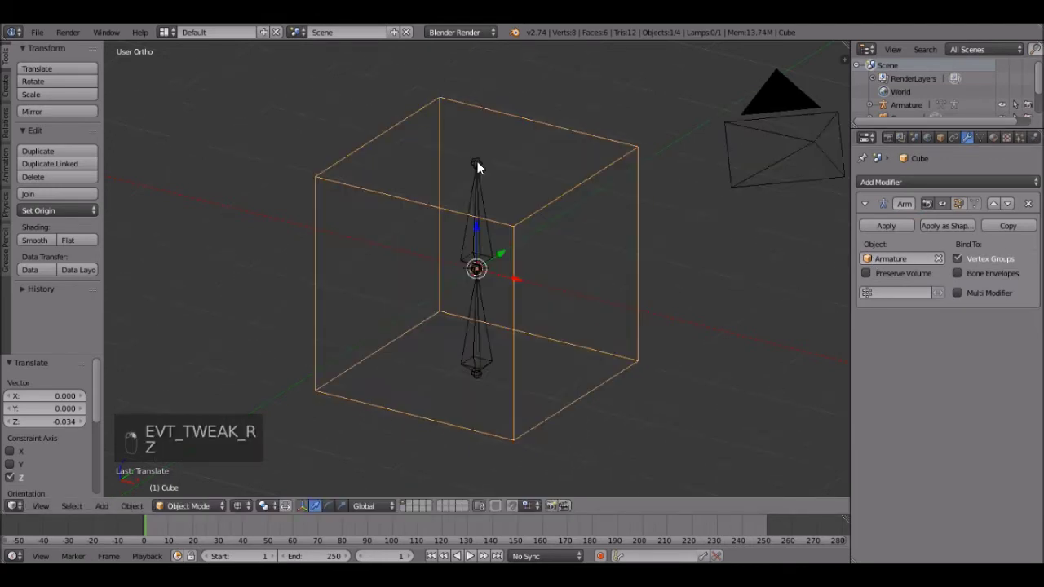
pyautogui.rightClick(477, 163)
pyautogui.rightClick(607, 174)
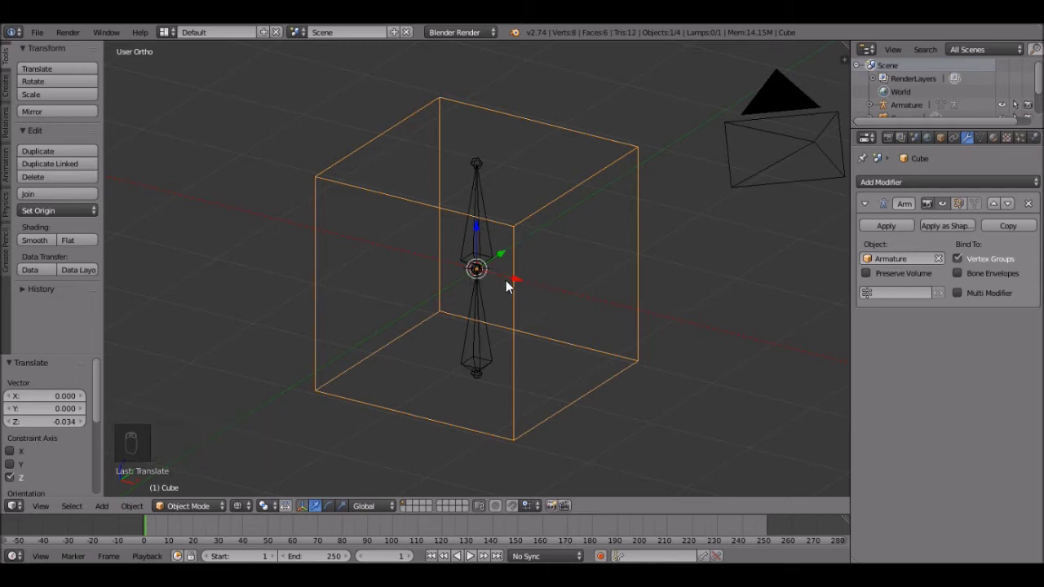
pyautogui.rightClick(479, 242)
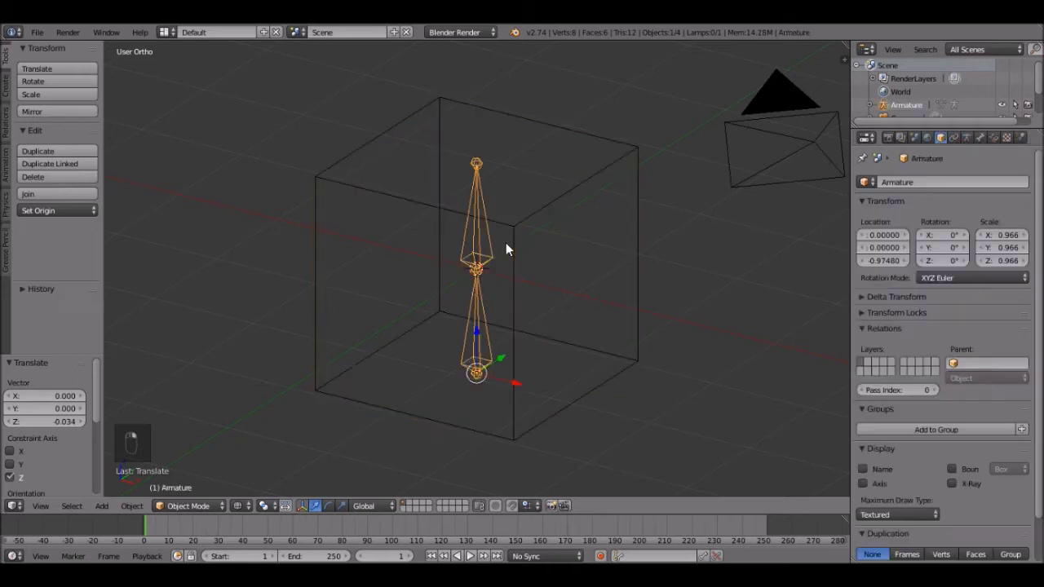
pyautogui.click(189, 506)
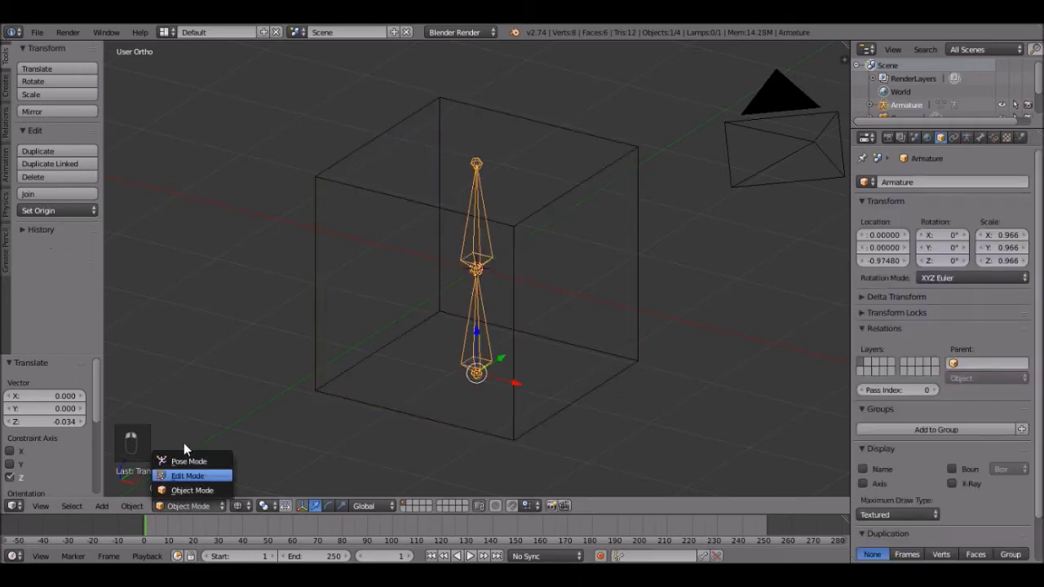
pyautogui.rightClick(509, 360)
# - Enter Weight Paint mode and paint full weight across the cube's whole top
pyautogui.click(177, 505)
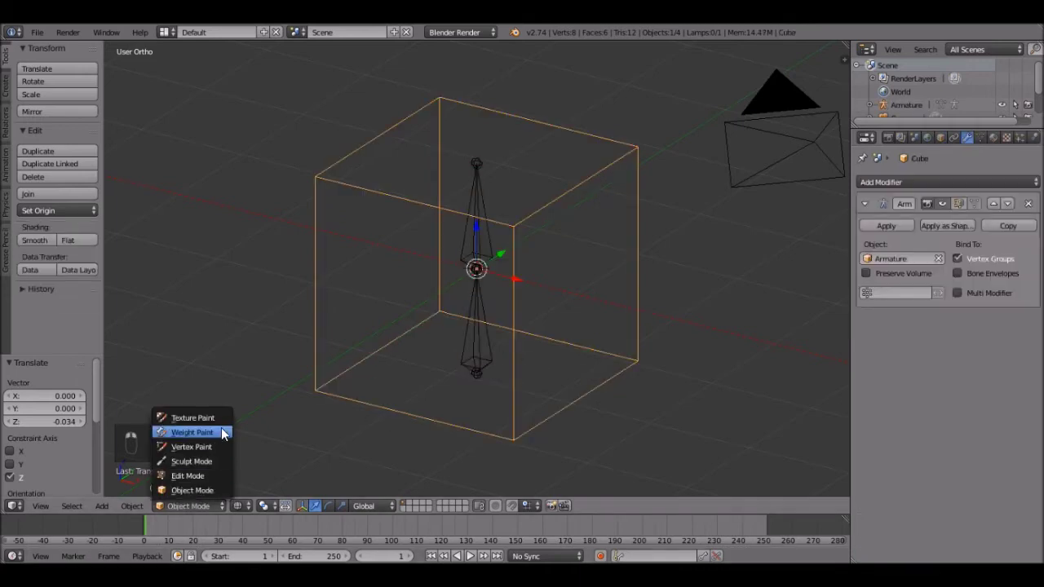
pyautogui.click(220, 429)
pyautogui.moveTo(503, 220); pyautogui.dragTo(493, 235)
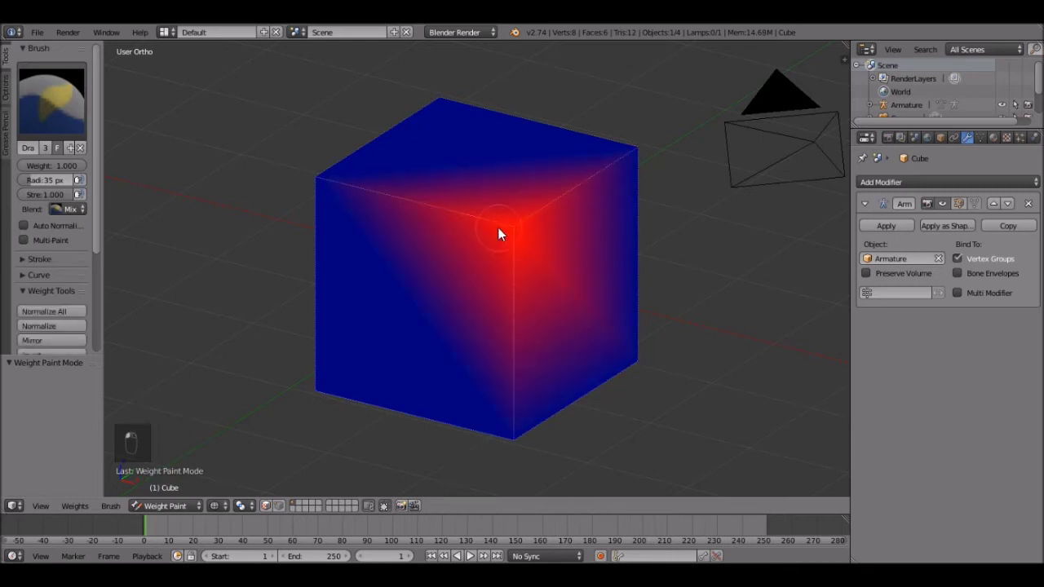
pyautogui.moveTo(328, 205)
pyautogui.mouseDown()
pyautogui.moveTo(462, 94)
pyautogui.moveTo(450, 113)
pyautogui.moveTo(541, 143)
pyautogui.moveTo(665, 163)
pyautogui.mouseUp()
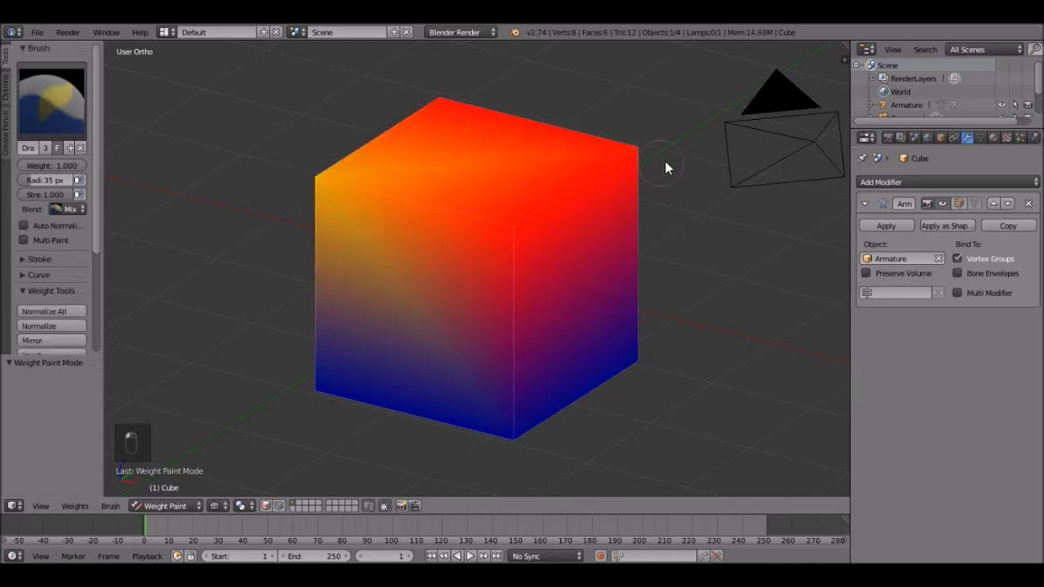
pyautogui.moveTo(363, 200); pyautogui.dragTo(316, 192)
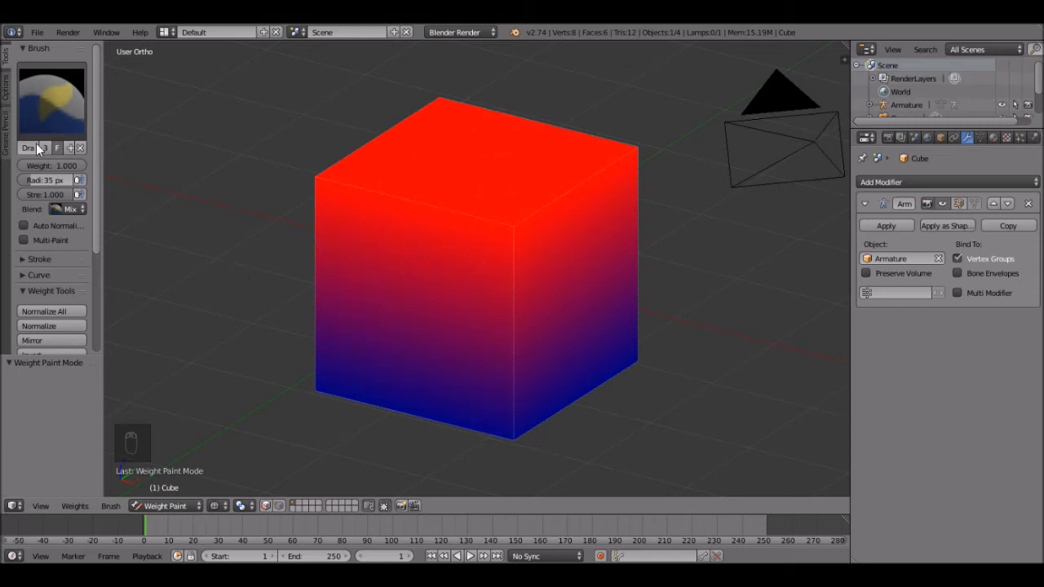
# - Paint weight 0.208 on the front corner, then weight 1.000 on the front top-left corner
pyautogui.moveTo(67, 165); pyautogui.dragTo(32, 165)
pyautogui.moveTo(420, 217); pyautogui.dragTo(513, 218)
pyautogui.moveTo(625, 296); pyautogui.dragTo(305, 210, button='middle')
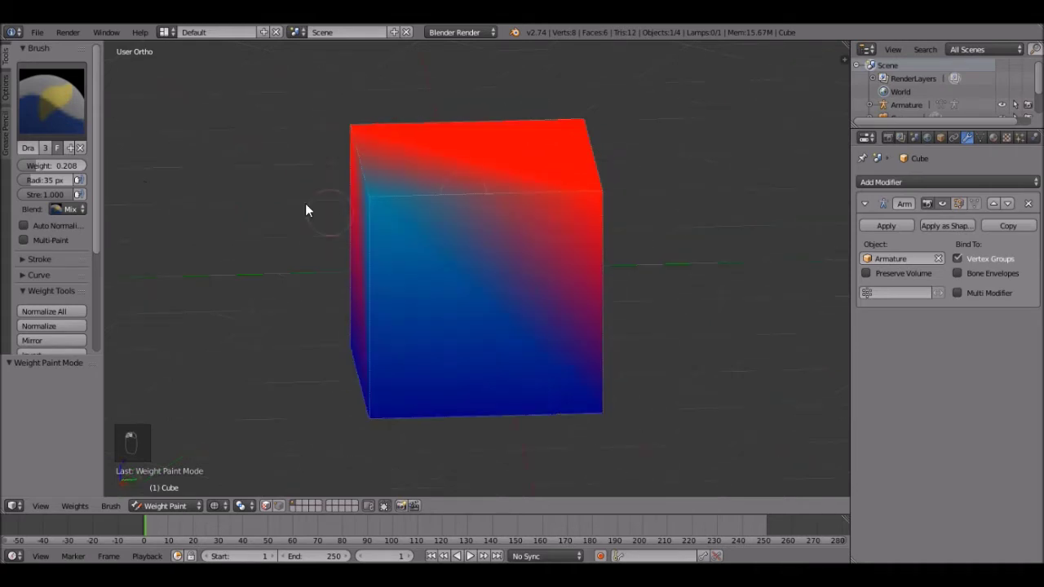
pyautogui.moveTo(52, 166); pyautogui.dragTo(81, 166)
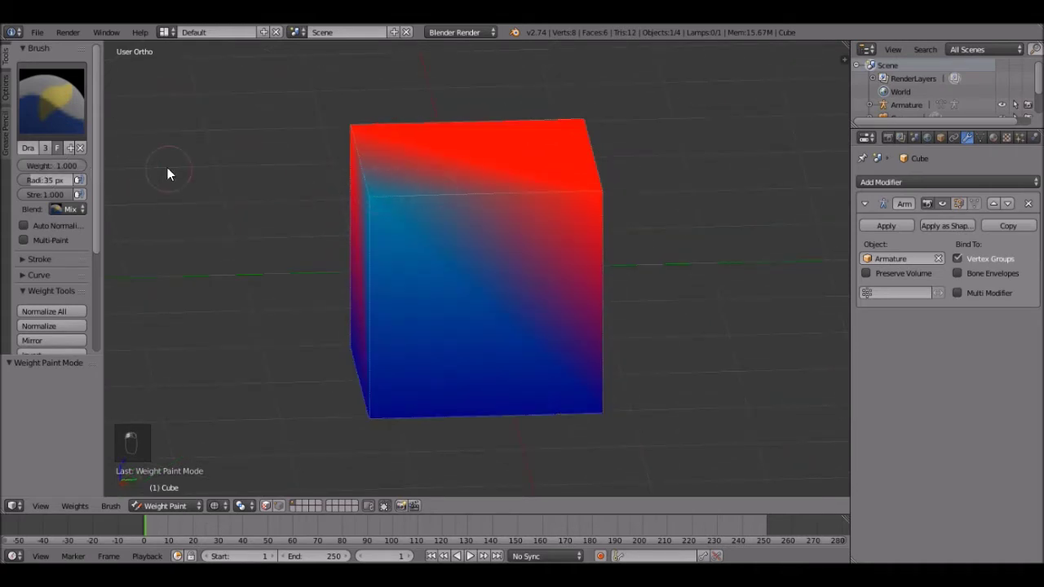
pyautogui.moveTo(386, 199); pyautogui.dragTo(371, 204)
pyautogui.moveTo(419, 236); pyautogui.dragTo(577, 181, button='middle')
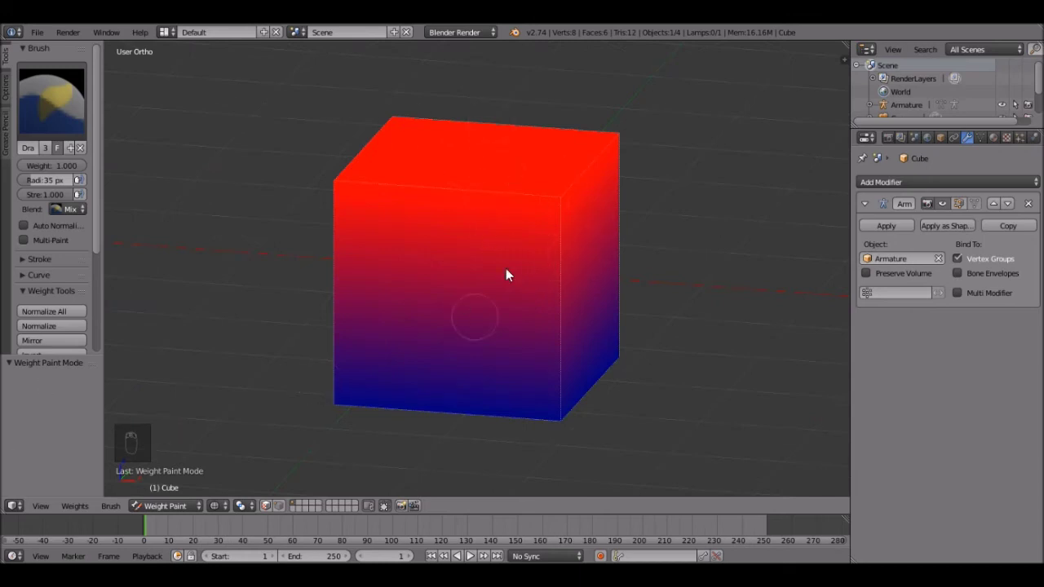
# - Switch to see-through shading and show the cube's Bone.001 vertex group in Object Data properties
pyautogui.press('z')
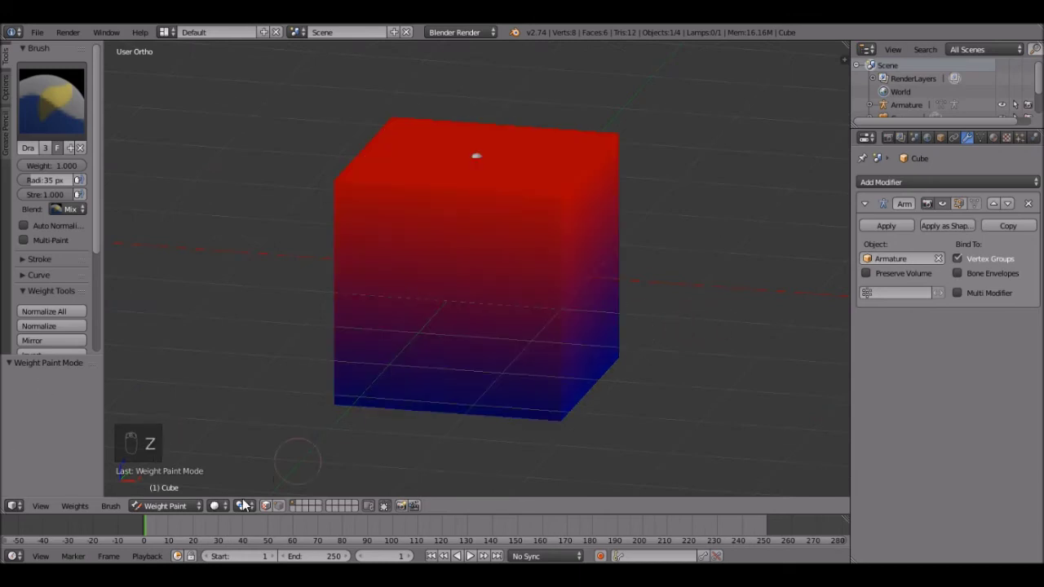
pyautogui.click(182, 505)
pyautogui.scroll(1, 596, 269)
pyautogui.click(980, 137)
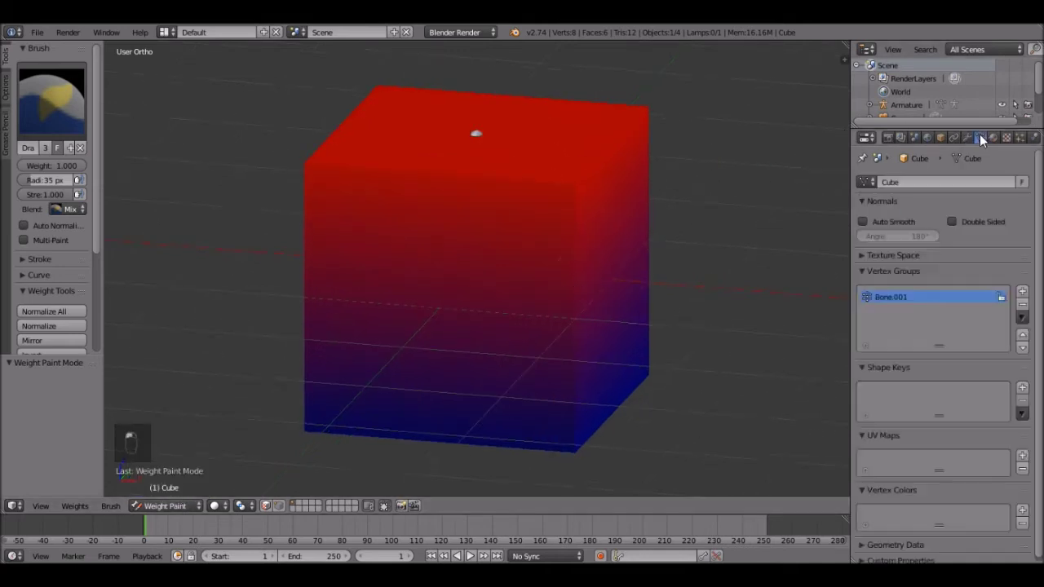
pyautogui.moveTo(498, 312); pyautogui.dragTo(476, 382, button='middle')
# - Show the cube as wireframe and put the armature into Pose Mode
pyautogui.press('a')
pyautogui.hotkey('ctrl', 'Tab')
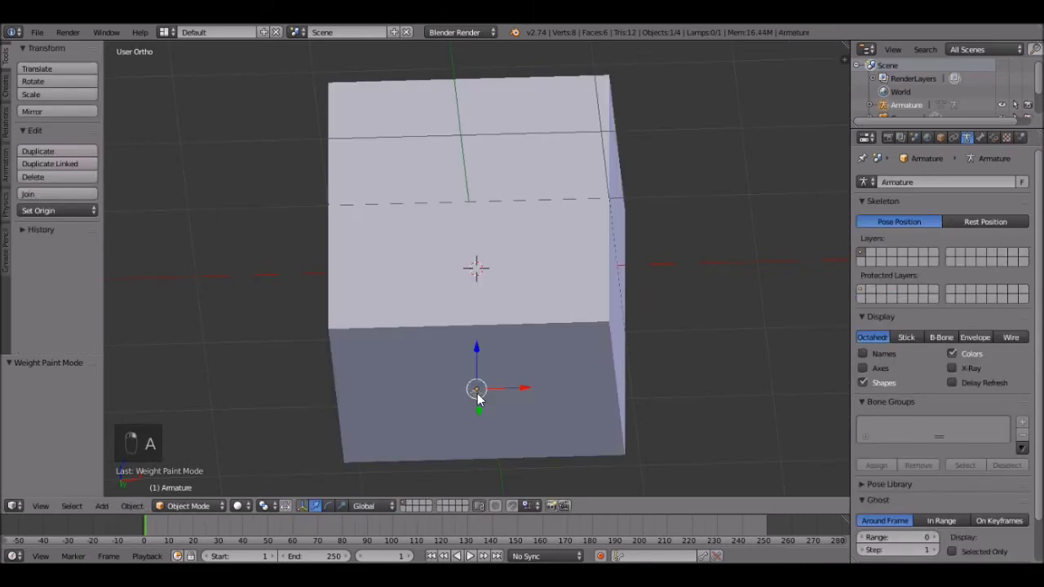
pyautogui.hotkey('ctrl', 'Tab')
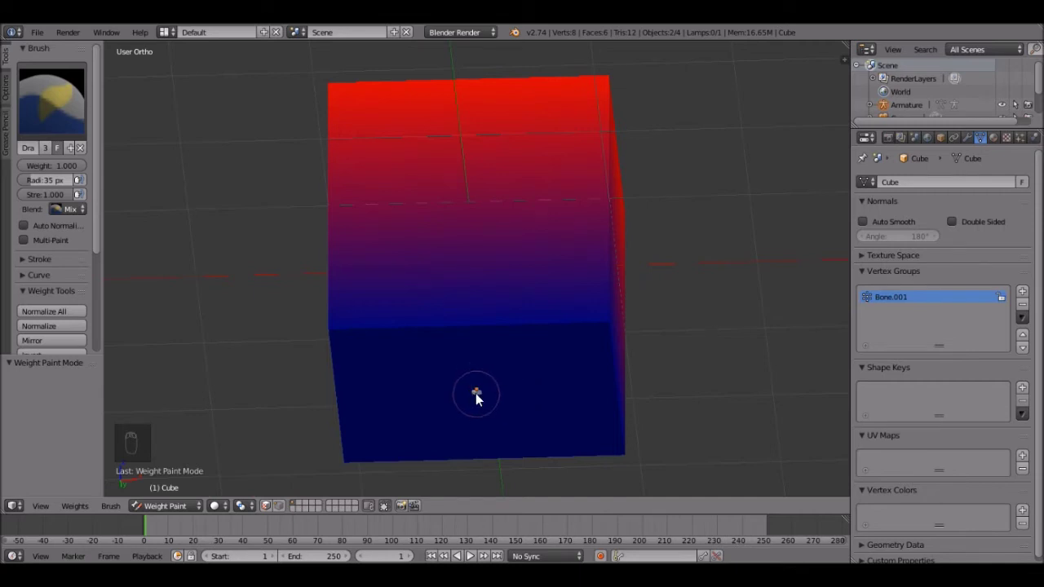
pyautogui.press('a')
pyautogui.press('a')
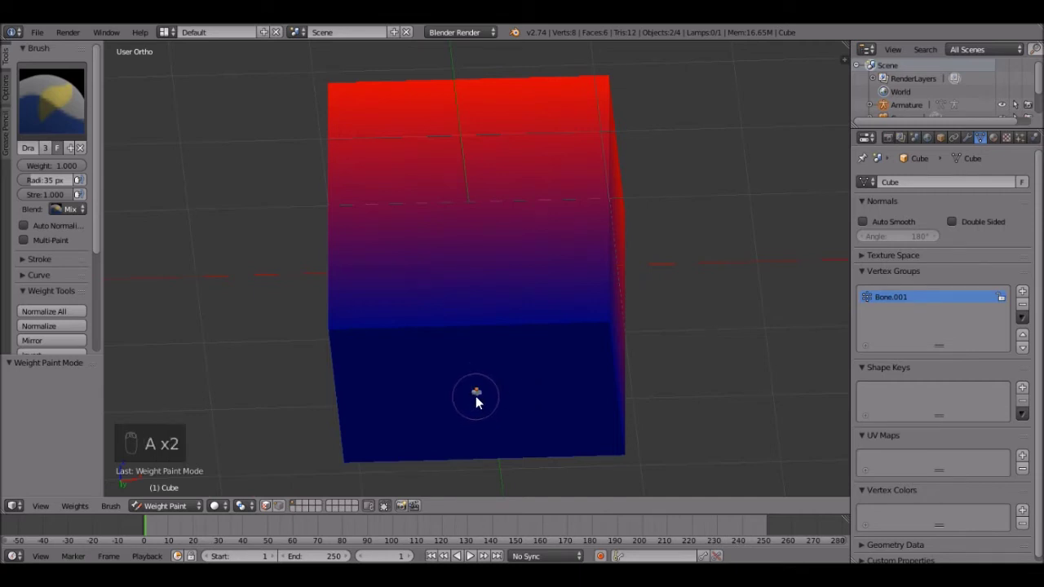
pyautogui.press('z')
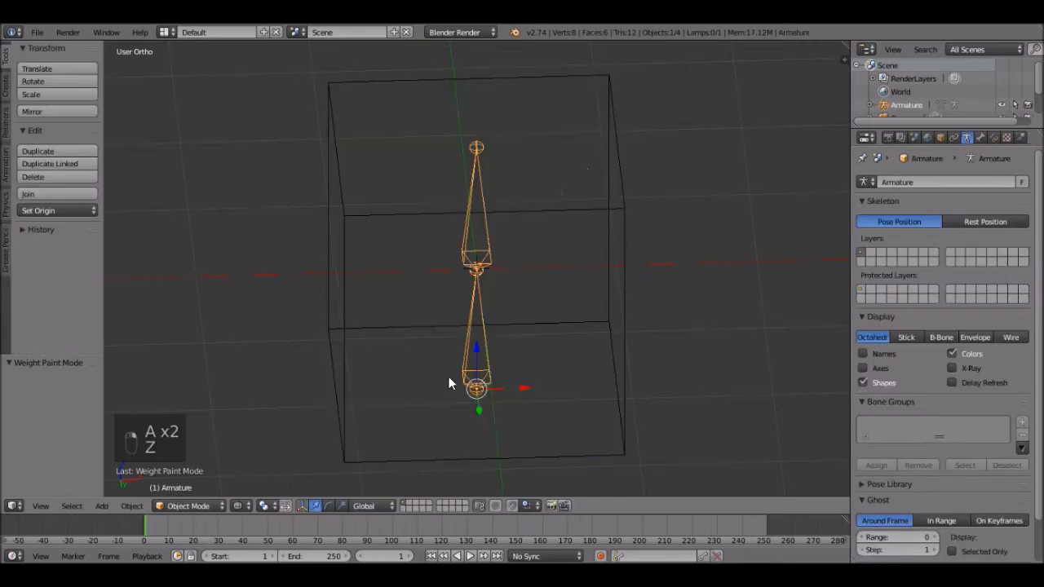
pyautogui.moveTo(485, 118); pyautogui.dragTo(486, 209, button='middle')
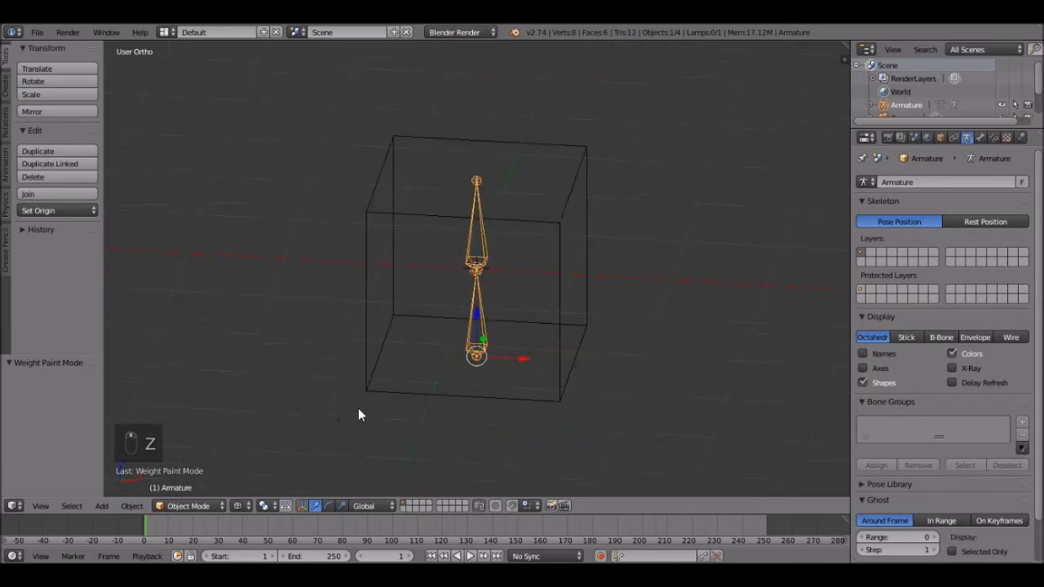
pyautogui.click(201, 507)
pyautogui.click(200, 461)
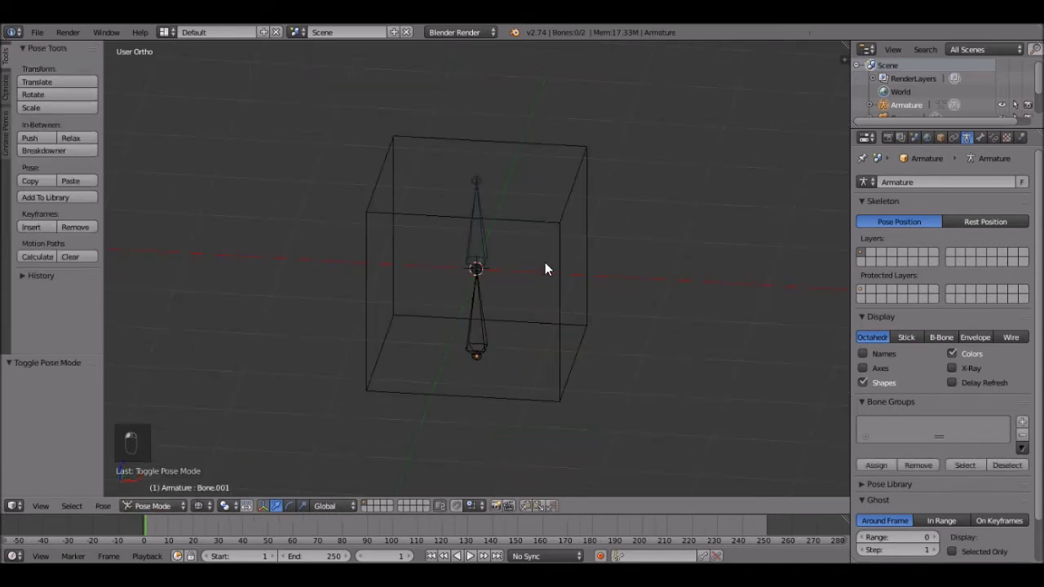
# - Select the lower bone and paint weight onto the cube's bottom corners for the Bone group
pyautogui.rightClick(473, 343)
pyautogui.moveTo(477, 344); pyautogui.dragTo(490, 349, button='middle')
pyautogui.scroll(2, 490, 349)
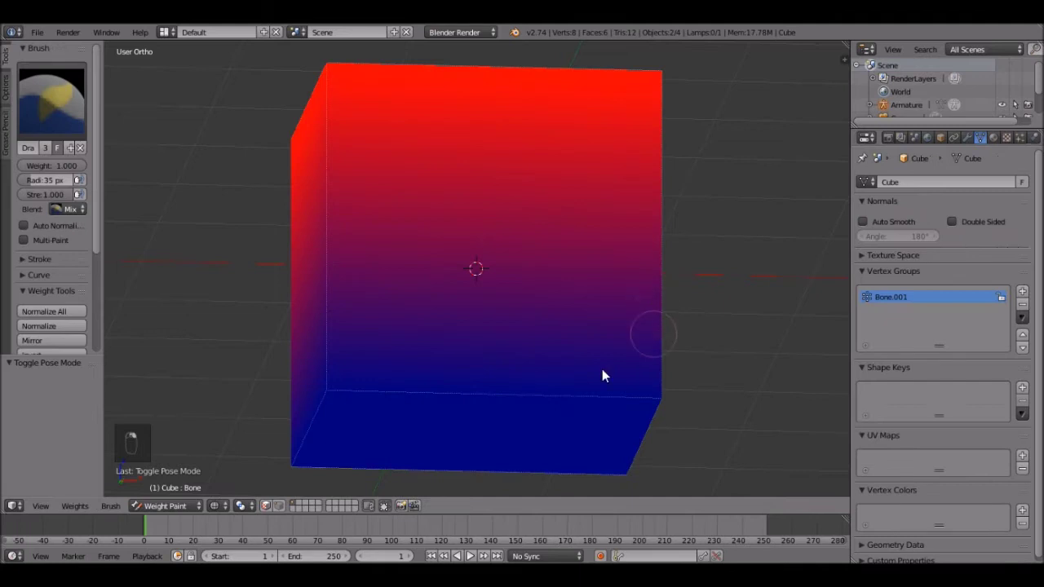
pyautogui.hotkey('ctrl', 'z')
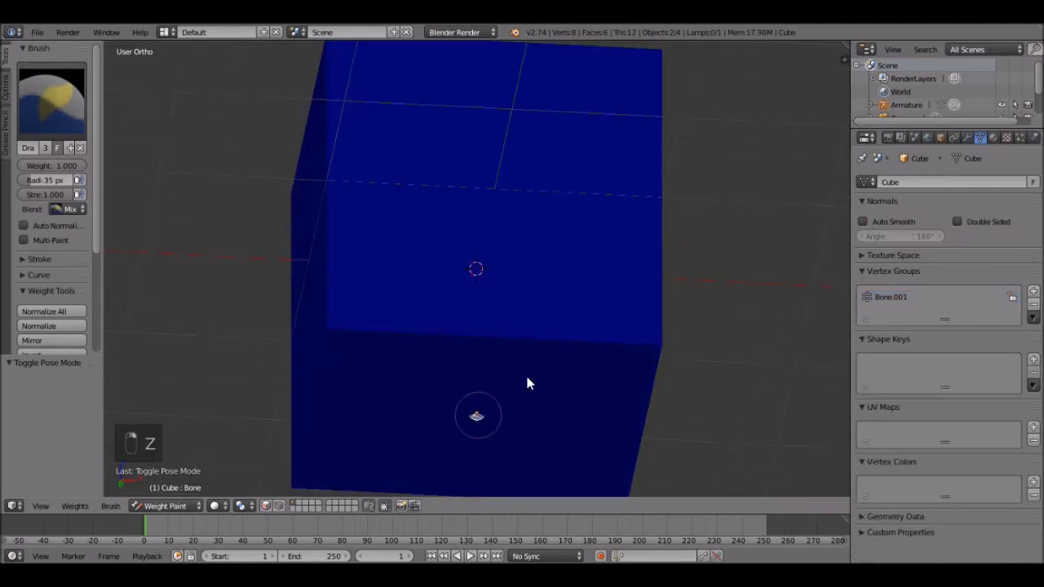
pyautogui.scroll(-3, 580, 282)
pyautogui.moveTo(579, 283)
pyautogui.mouseDown(button='middle')
pyautogui.moveTo(543, 319)
pyautogui.moveTo(496, 263)
pyautogui.mouseUp(button='middle')
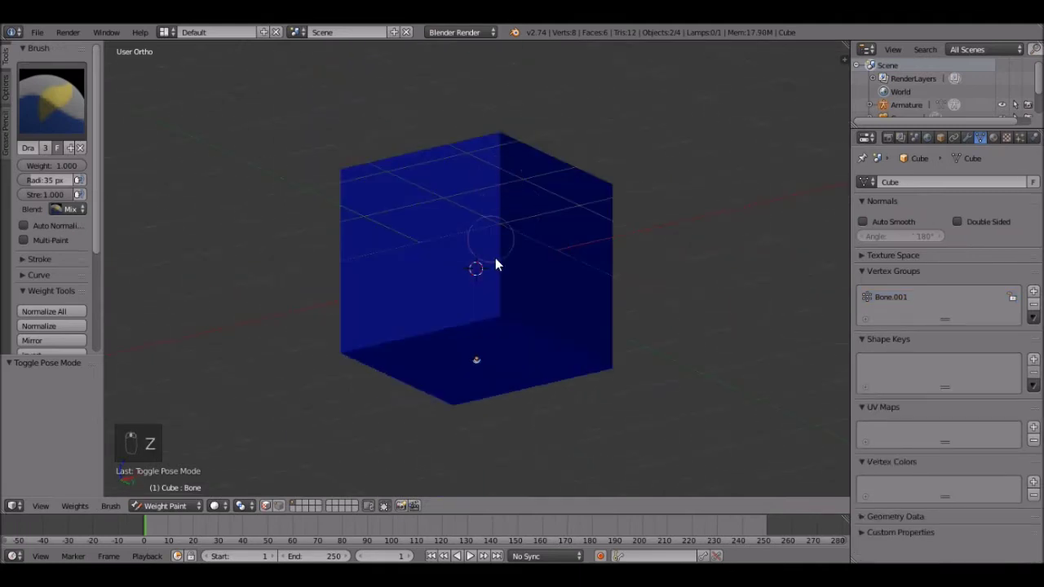
pyautogui.click(513, 311)
pyautogui.moveTo(359, 353)
pyautogui.mouseDown()
pyautogui.moveTo(428, 355)
pyautogui.moveTo(479, 406)
pyautogui.mouseUp()
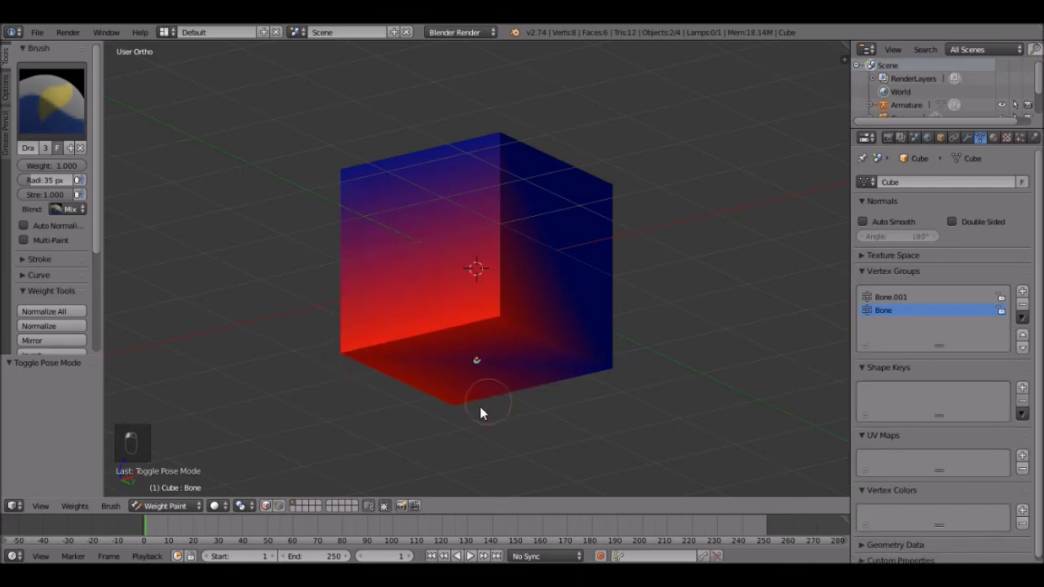
pyautogui.moveTo(621, 343); pyautogui.dragTo(595, 364)
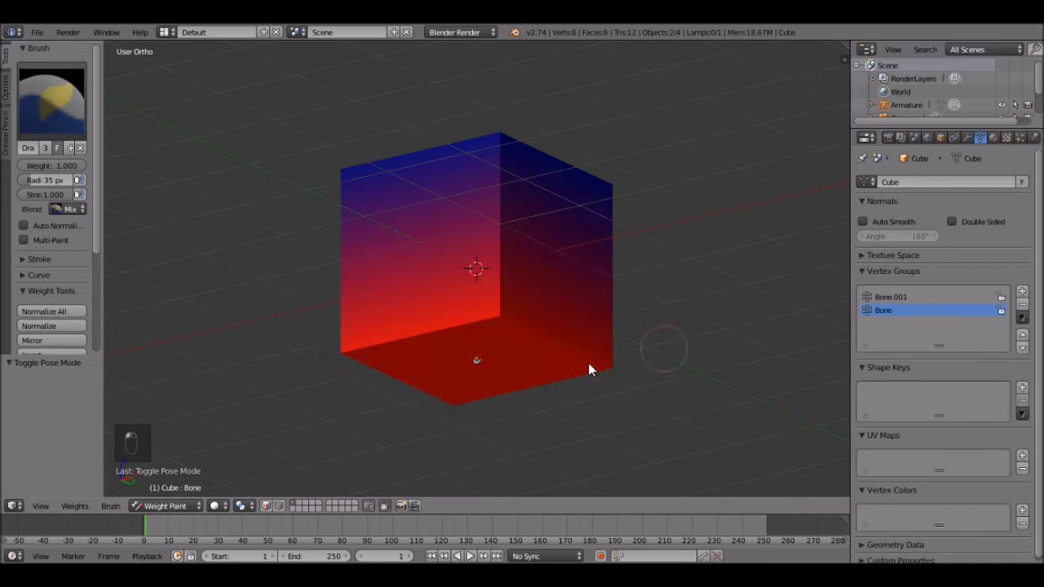
pyautogui.moveTo(588, 364); pyautogui.dragTo(586, 394, button='middle')
# - Compare the Bone.001 and Bone vertex group weights
pyautogui.click(891, 297)
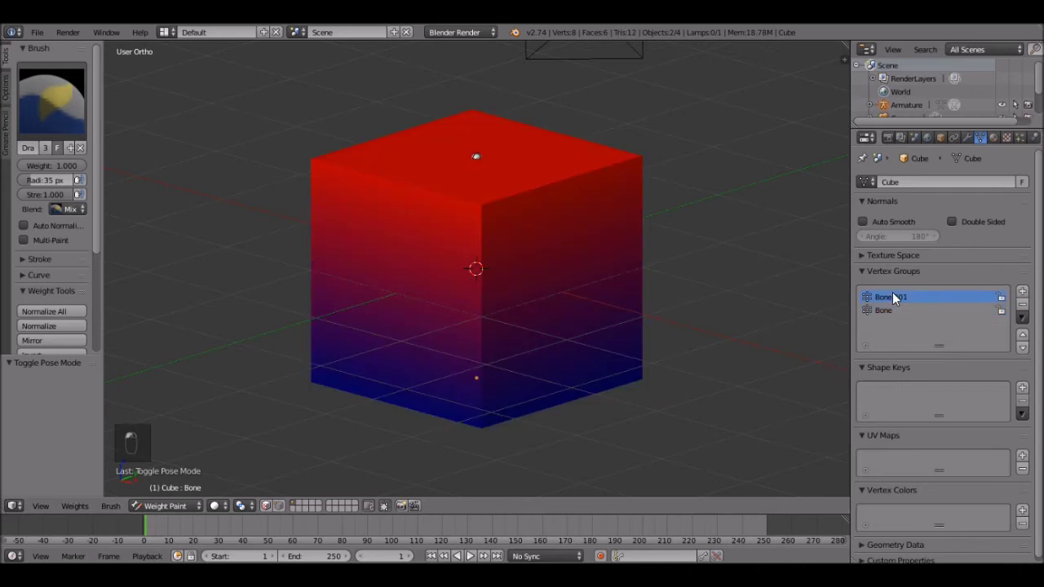
pyautogui.click(882, 310)
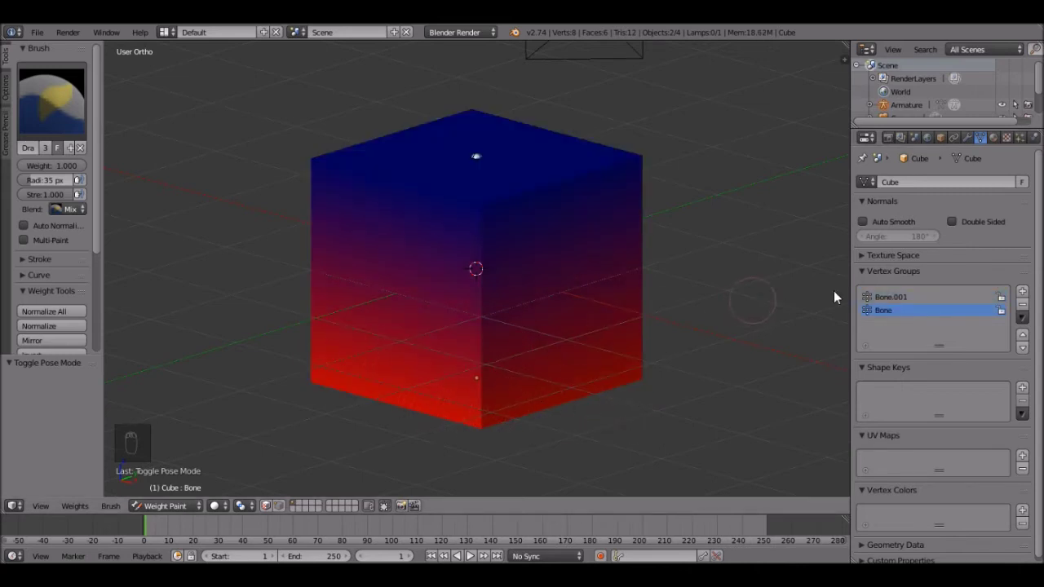
pyautogui.click(900, 296)
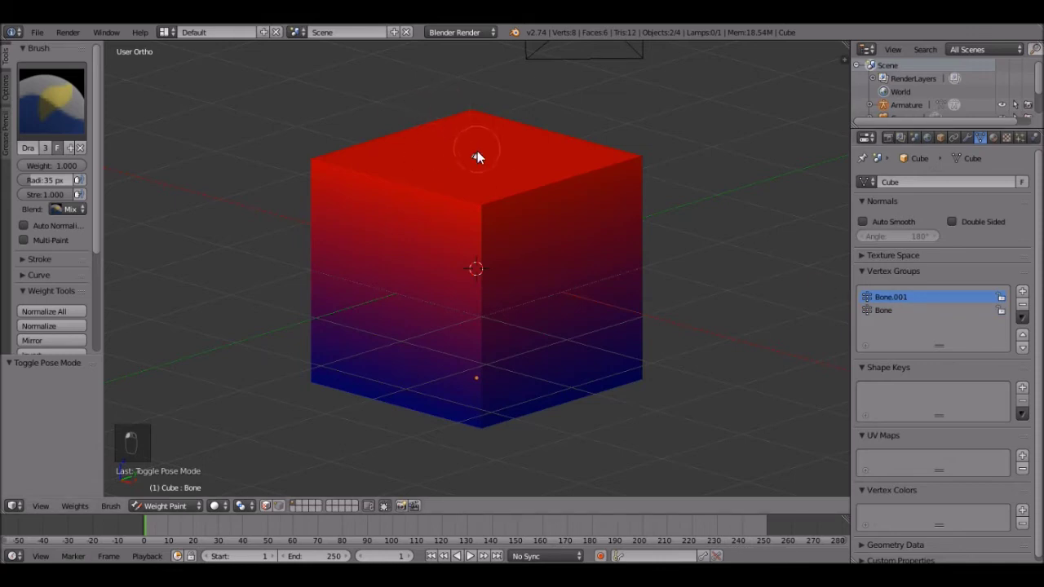
pyautogui.press('z')
pyautogui.press('z')
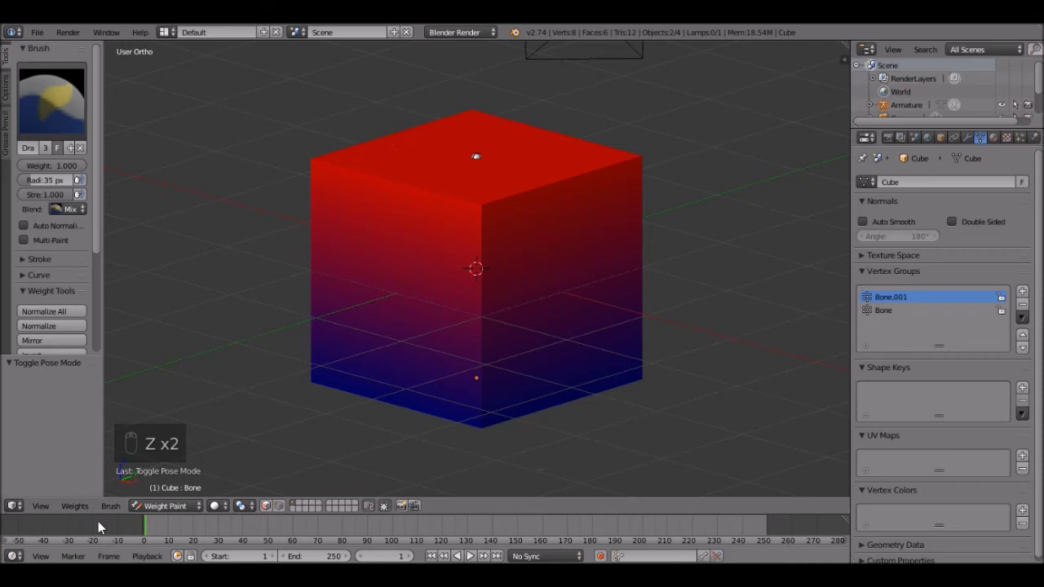
pyautogui.click(167, 505)
# - Select the upper bone in Pose Mode and trial-rotate it, cancelling back to the rest pose
pyautogui.press('Return')
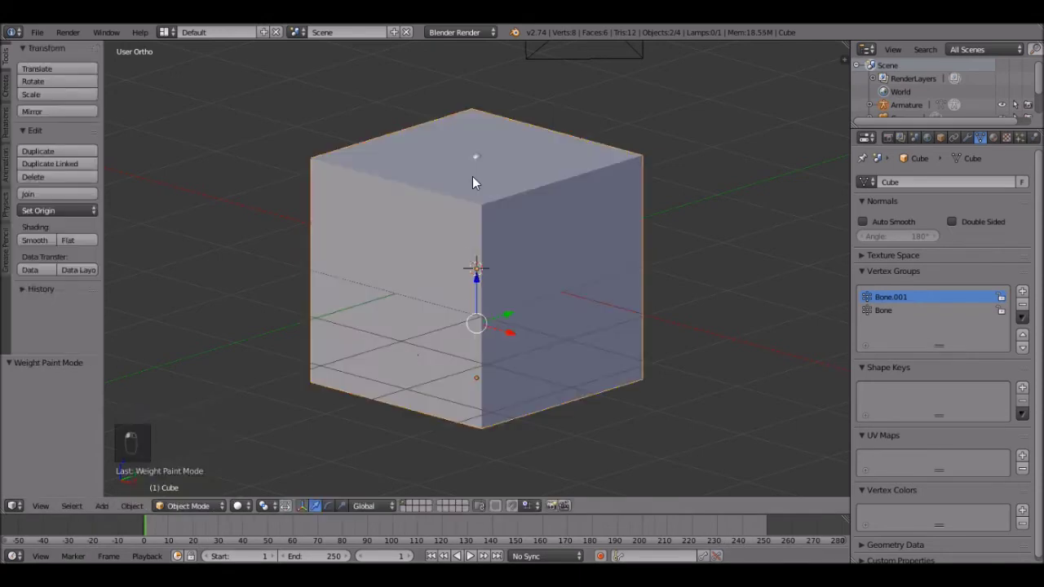
pyautogui.press('z')
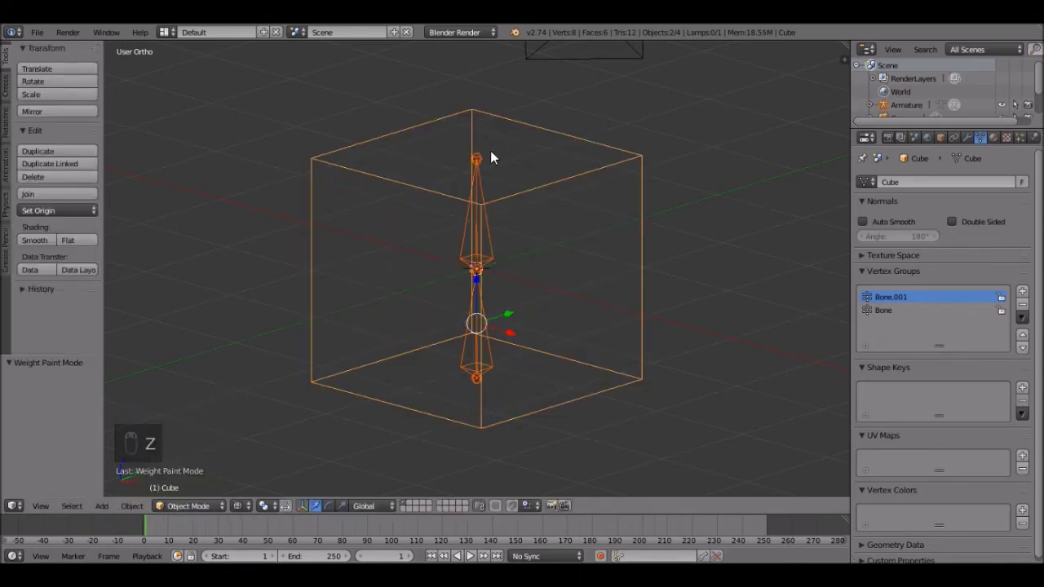
pyautogui.rightClick(474, 167)
pyautogui.moveTo(473, 167); pyautogui.dragTo(572, 166, button='middle')
pyautogui.press('r')
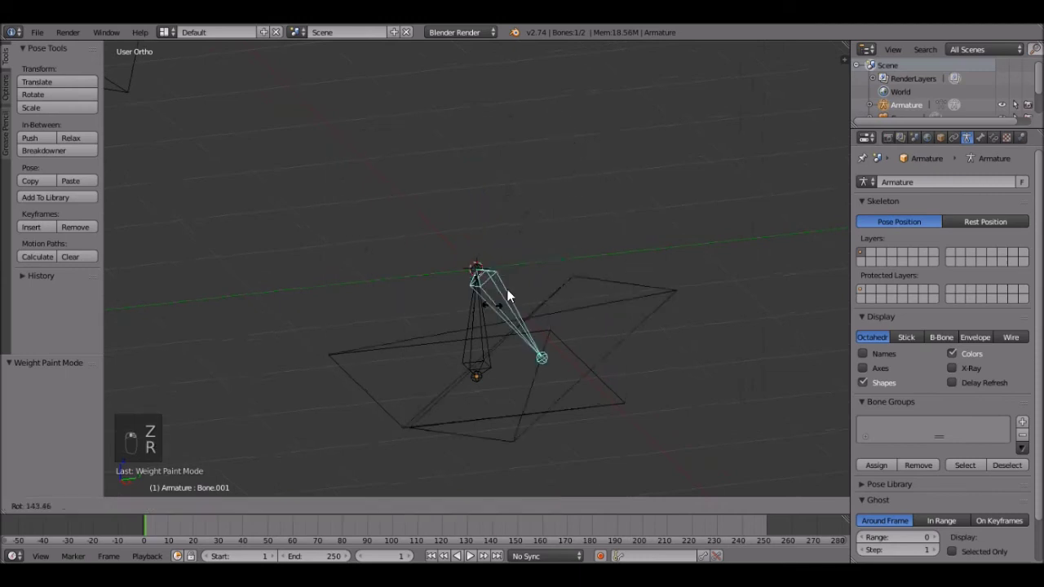
pyautogui.rightClick(507, 290)
pyautogui.press('z')
pyautogui.click(155, 505)
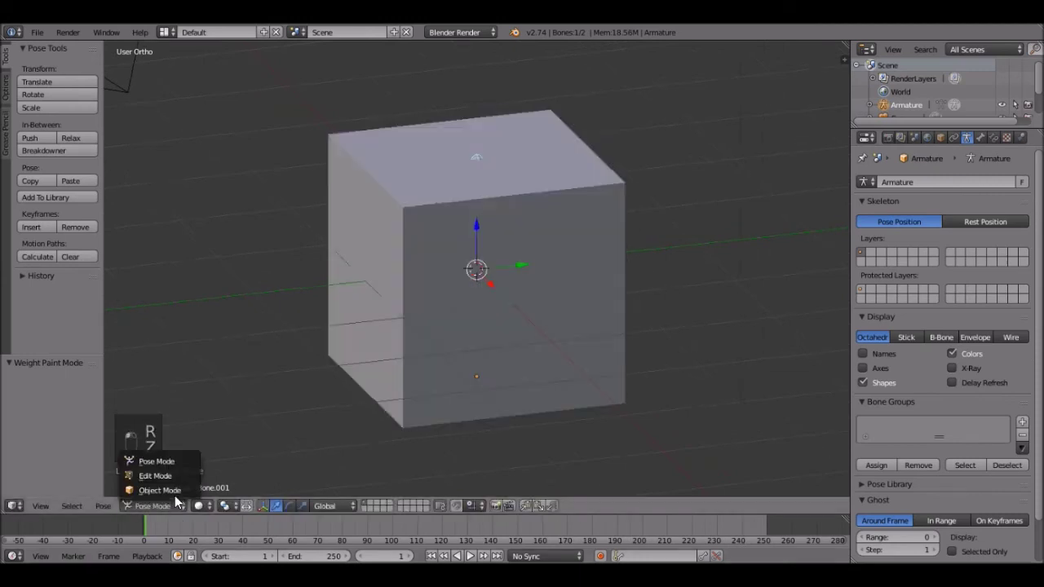
pyautogui.click(146, 462)
pyautogui.press('r')
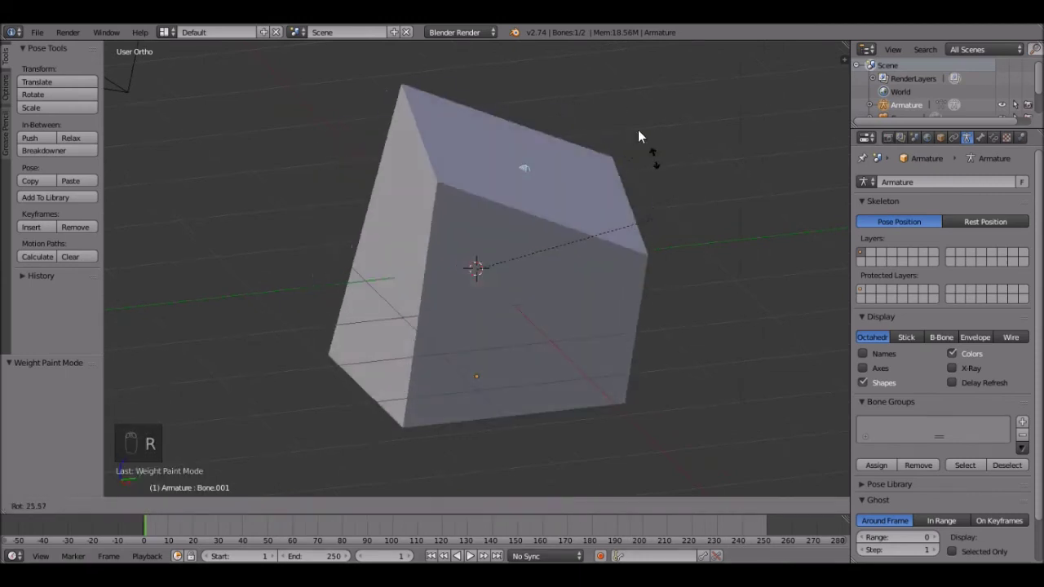
pyautogui.rightClick(544, 112)
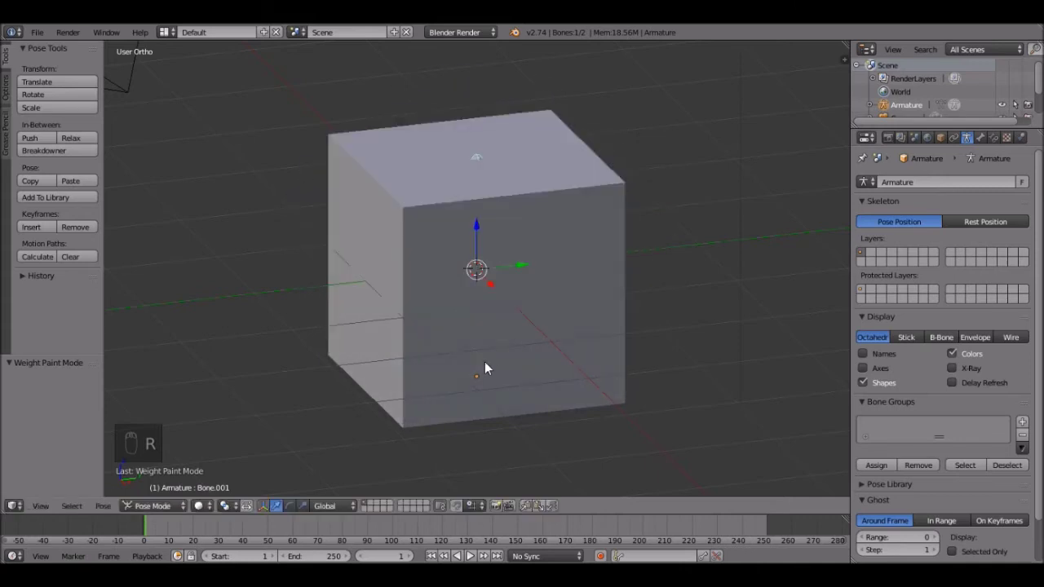
# - Trial-rotate the lower bone, cancel the rotation, and reselect the cube
pyautogui.press('z')
pyautogui.rightClick(480, 355)
pyautogui.press('z')
pyautogui.press('r')
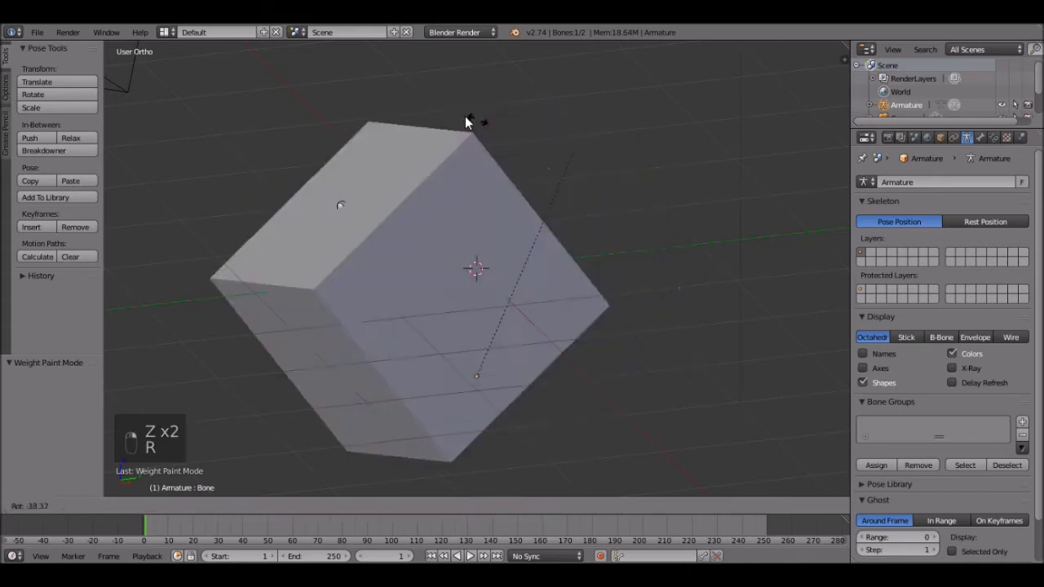
pyautogui.rightClick(419, 275)
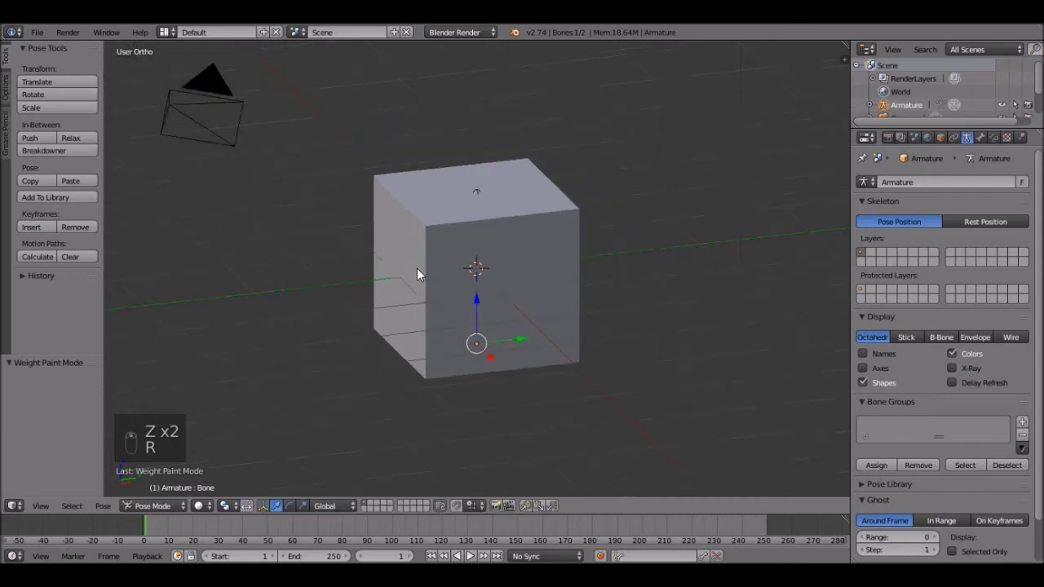
pyautogui.rightClick(503, 289)
# - Subdivide the cube's mesh with 15 cuts, giving 1,538 vertices and 1,536 faces
pyautogui.press('Tab')
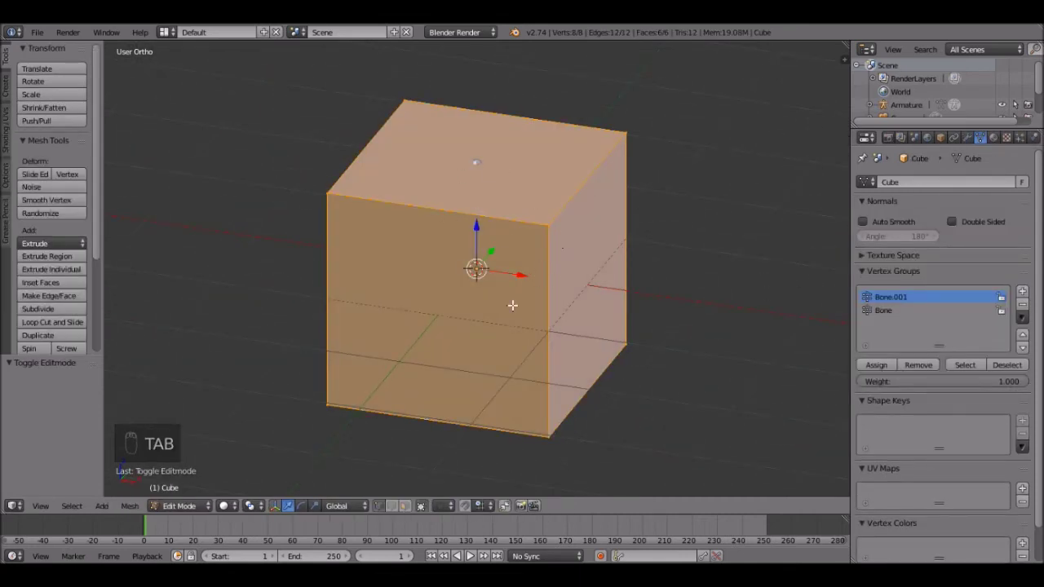
pyautogui.press('w')
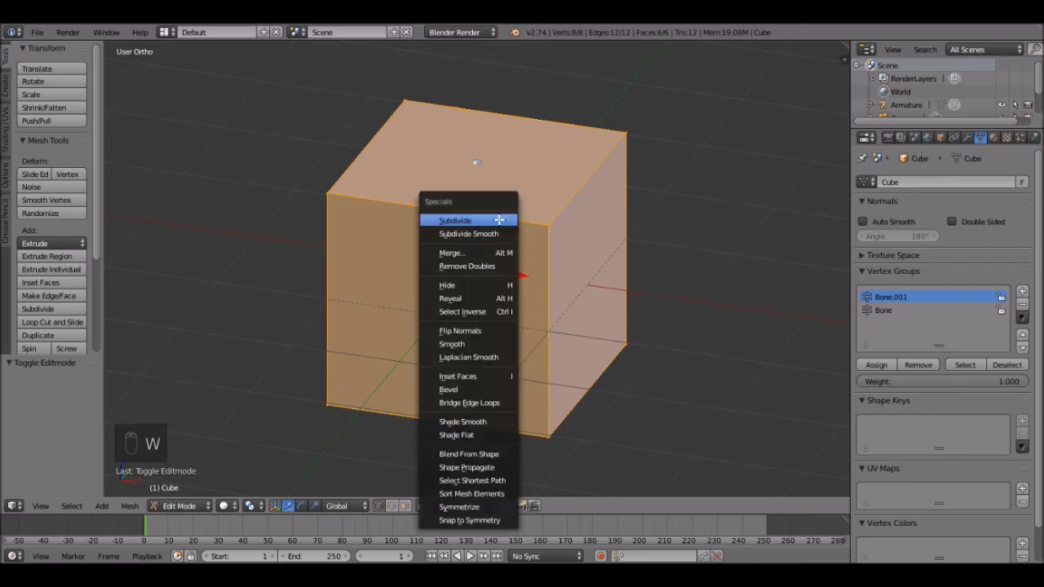
pyautogui.click(497, 218)
pyautogui.click(34, 396)
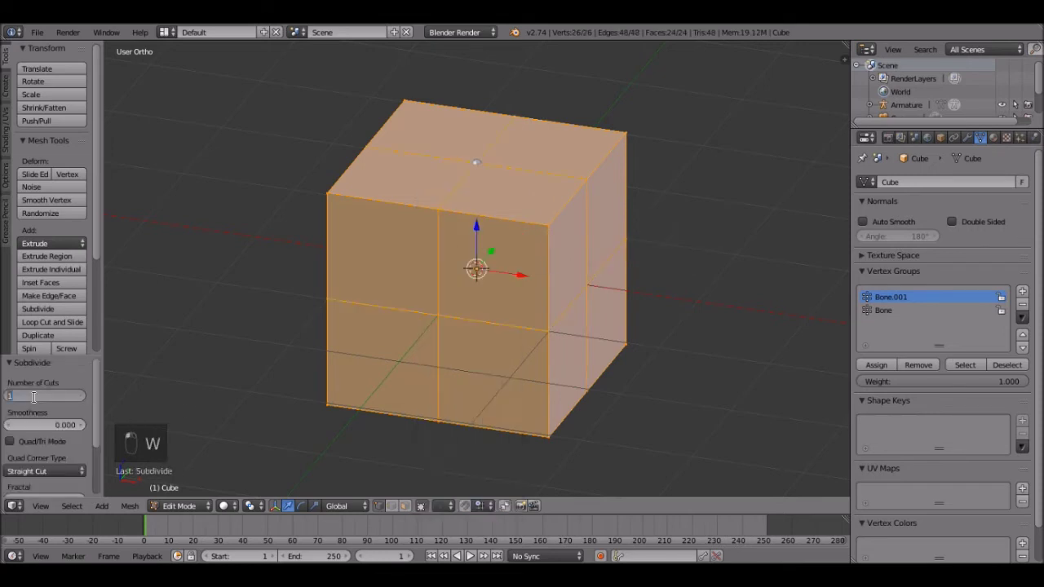
pyautogui.write('15')
pyautogui.press('Return')
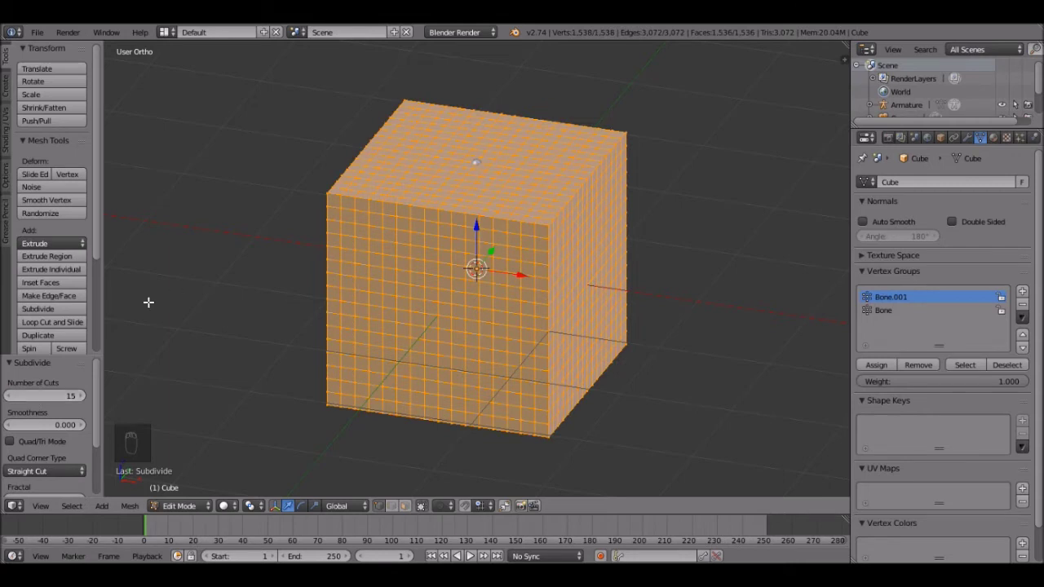
pyautogui.moveTo(498, 320); pyautogui.dragTo(470, 321, button='middle')
pyautogui.scroll(2, 469, 320)
pyautogui.press('t')
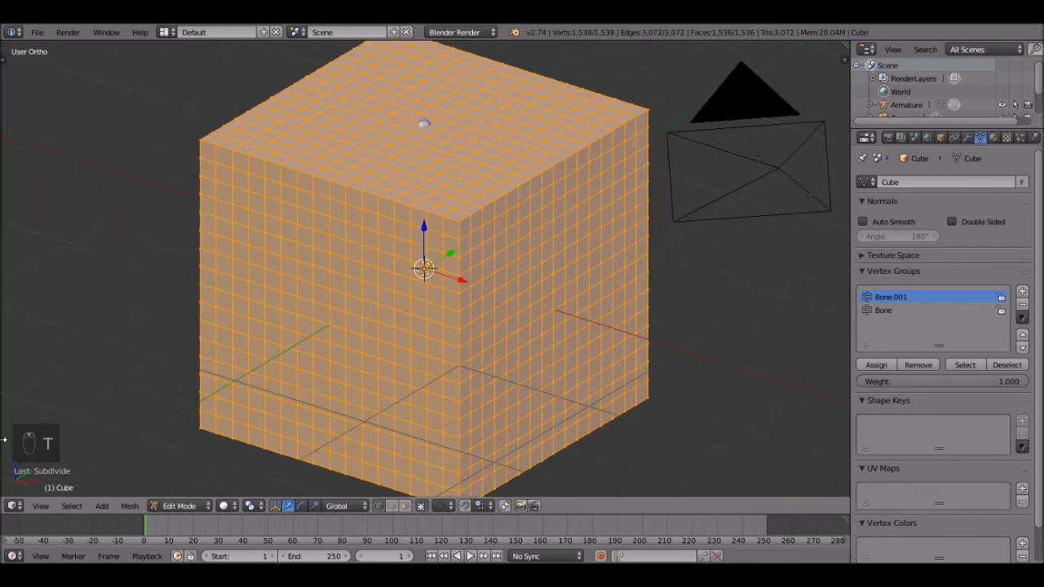
pyautogui.scroll(-2, 551, 214)
pyautogui.moveTo(538, 244); pyautogui.dragTo(472, 240, button='middle')
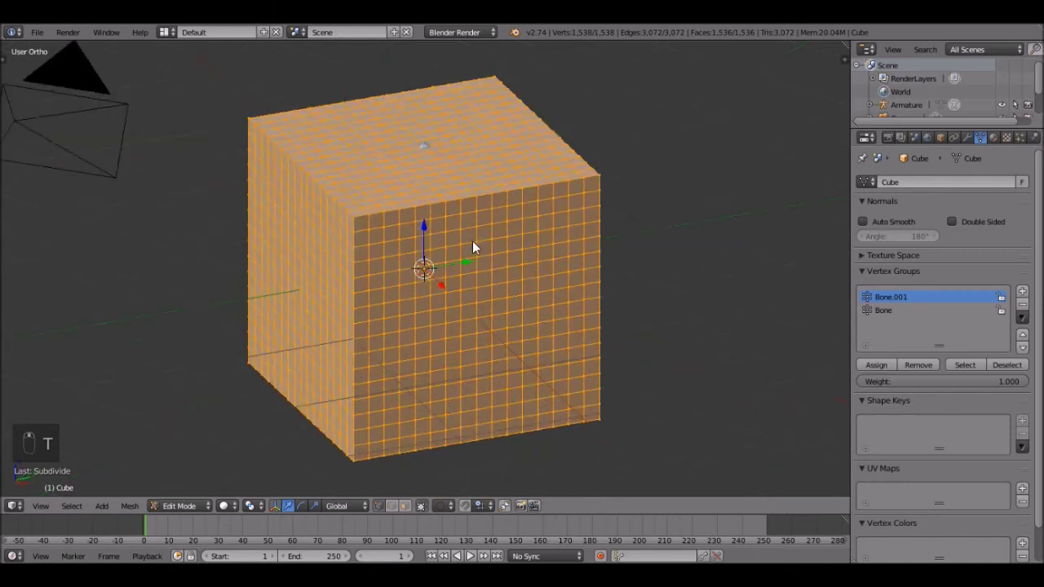
# - Test-bend the cube by rotating the upper bone around X, cancelling each rotation
pyautogui.press('Tab')
pyautogui.press('z')
pyautogui.rightClick(432, 151)
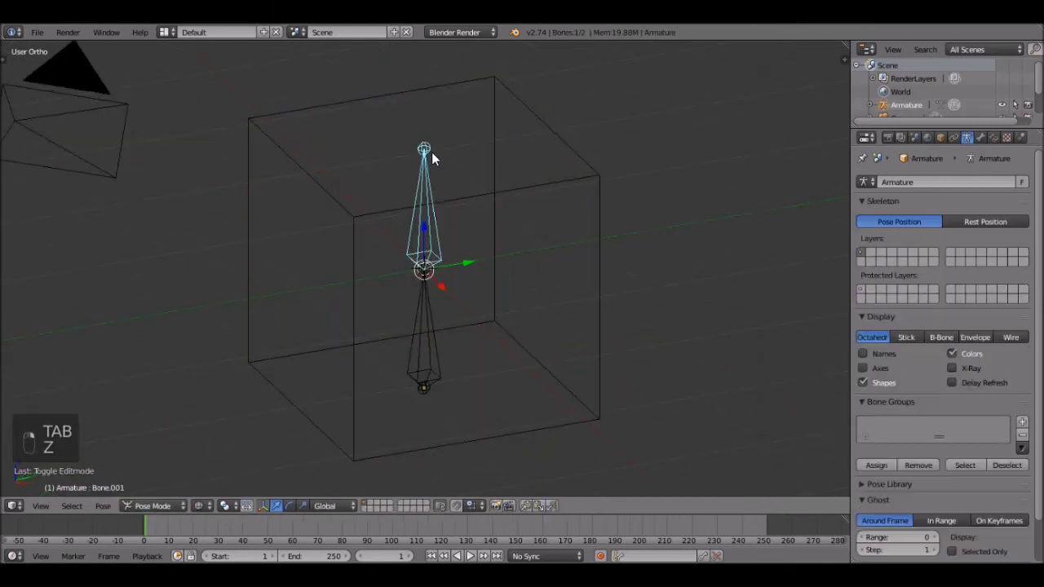
pyautogui.press('z')
pyautogui.press('r')
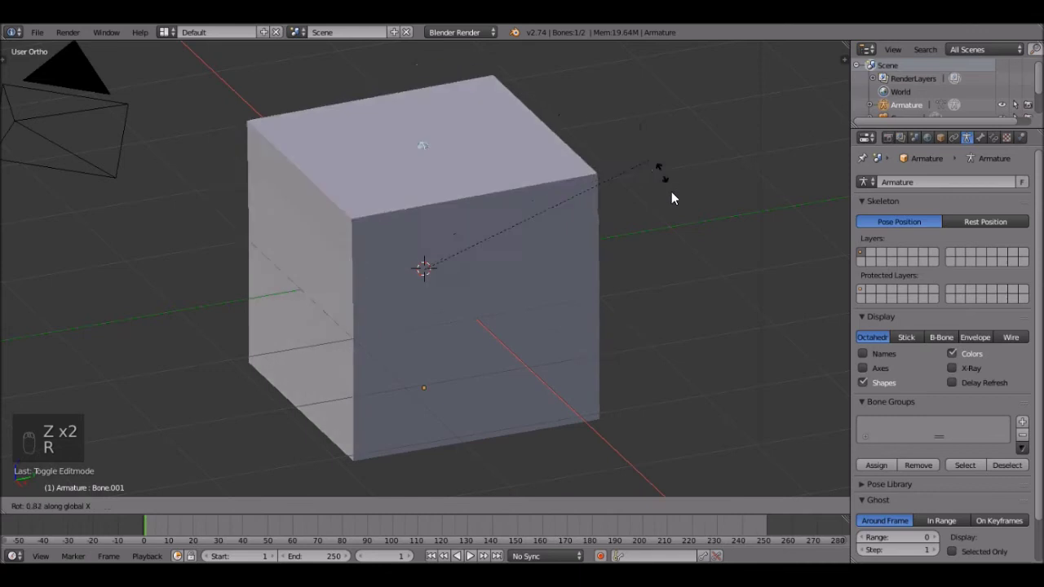
pyautogui.press('x')
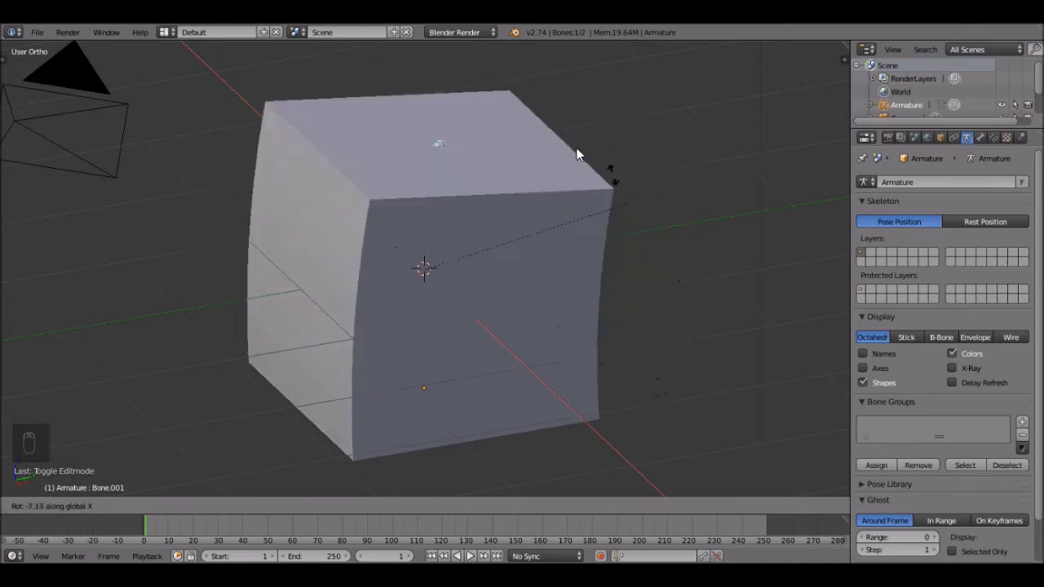
pyautogui.rightClick(541, 310)
pyautogui.press('r')
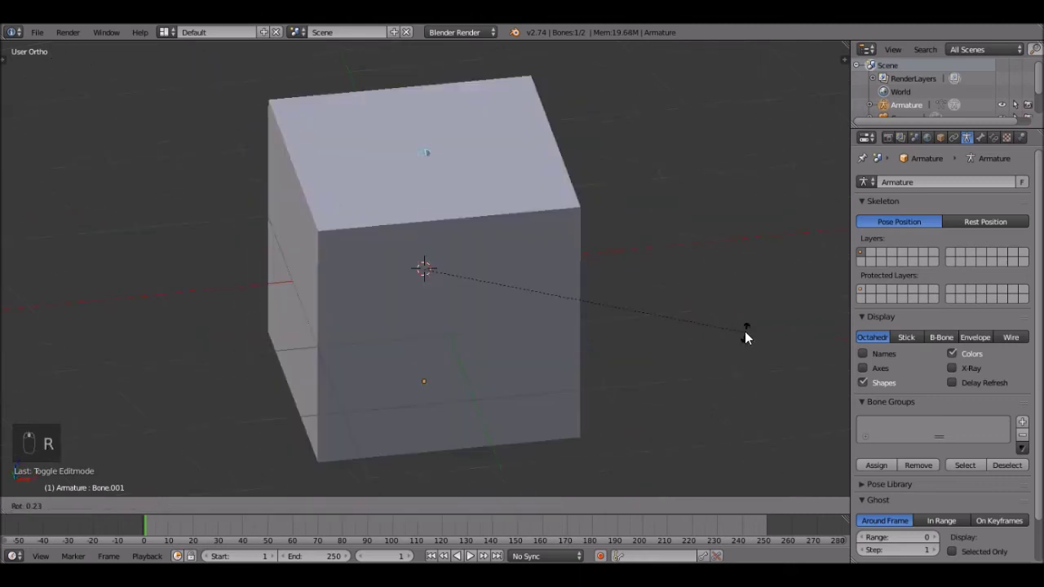
pyautogui.press('x')
pyautogui.rightClick(672, 220)
pyautogui.press('r')
pyautogui.press('r')
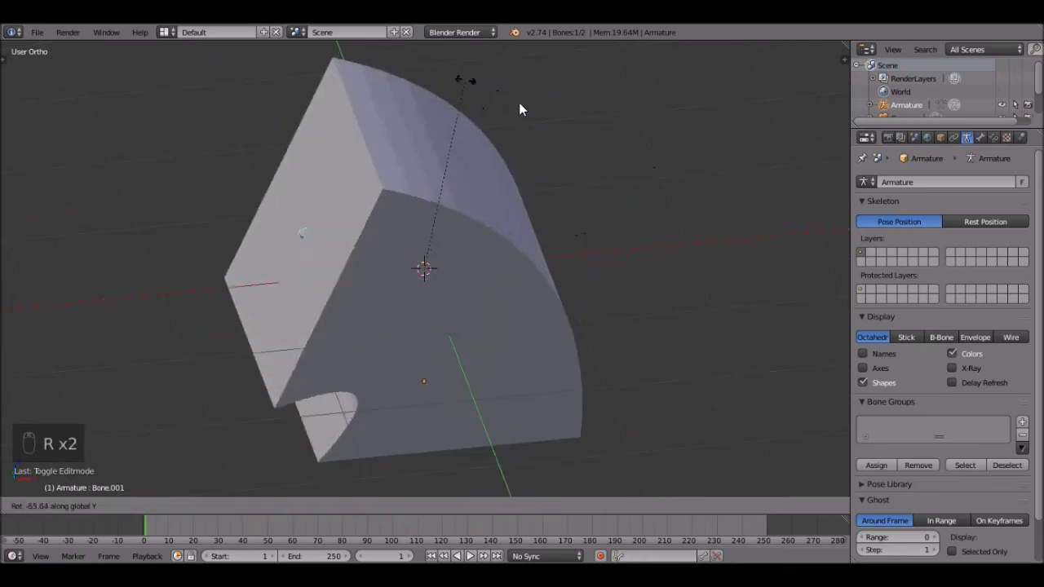
pyautogui.rightClick(571, 163)
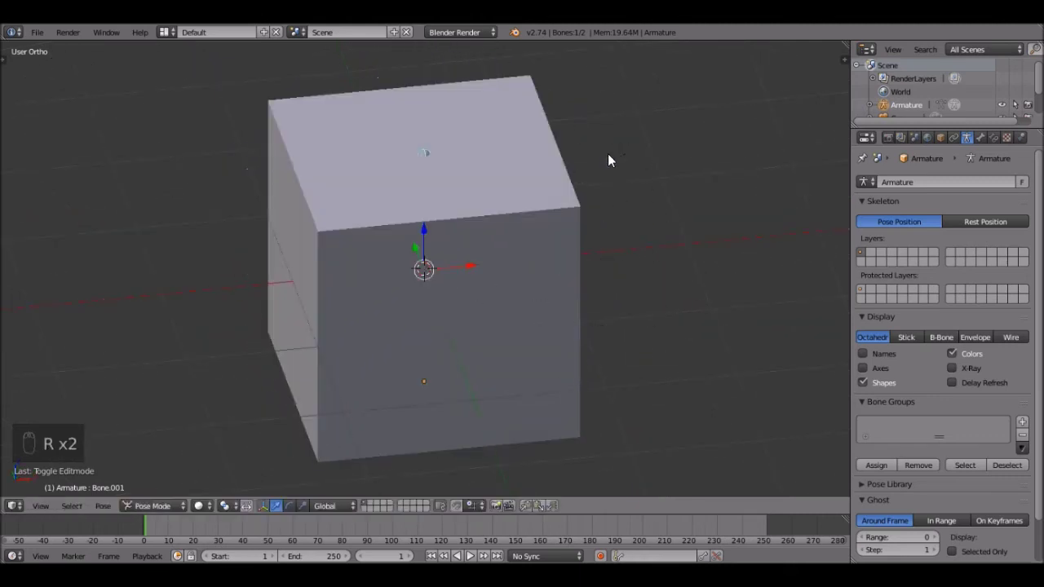
# - Test-stretch the cube by scaling the bone, cancel both scales, and reselect the cube
pyautogui.press('s')
pyautogui.rightClick(586, 83)
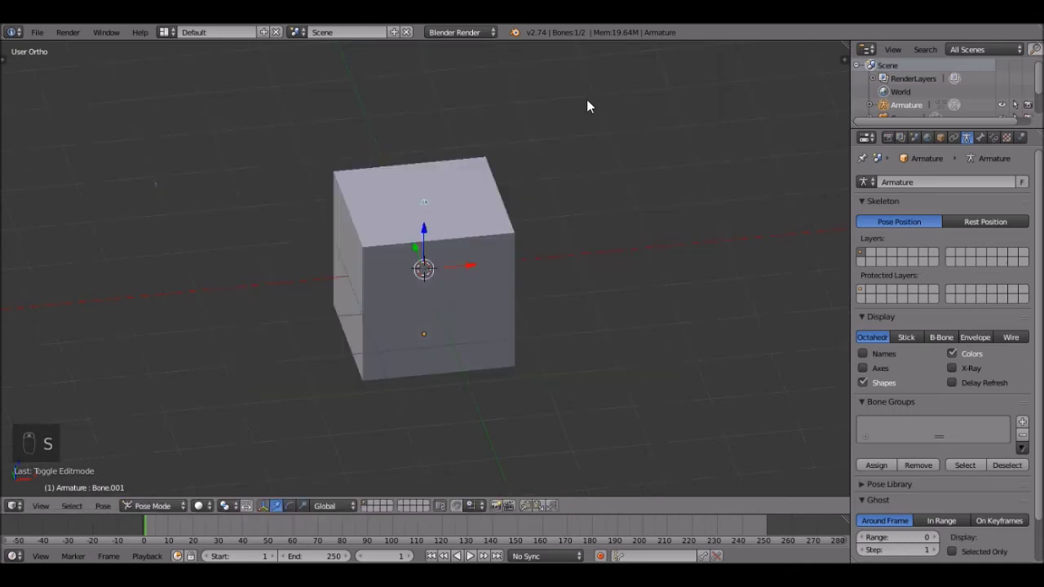
pyautogui.press('s')
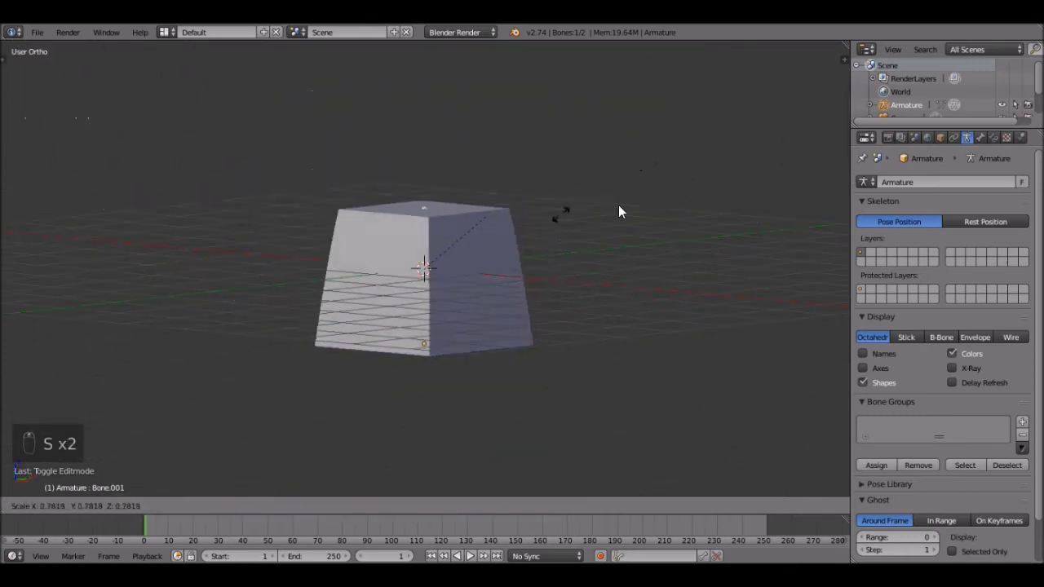
pyautogui.rightClick(570, 209)
pyautogui.scroll(3, 424, 229)
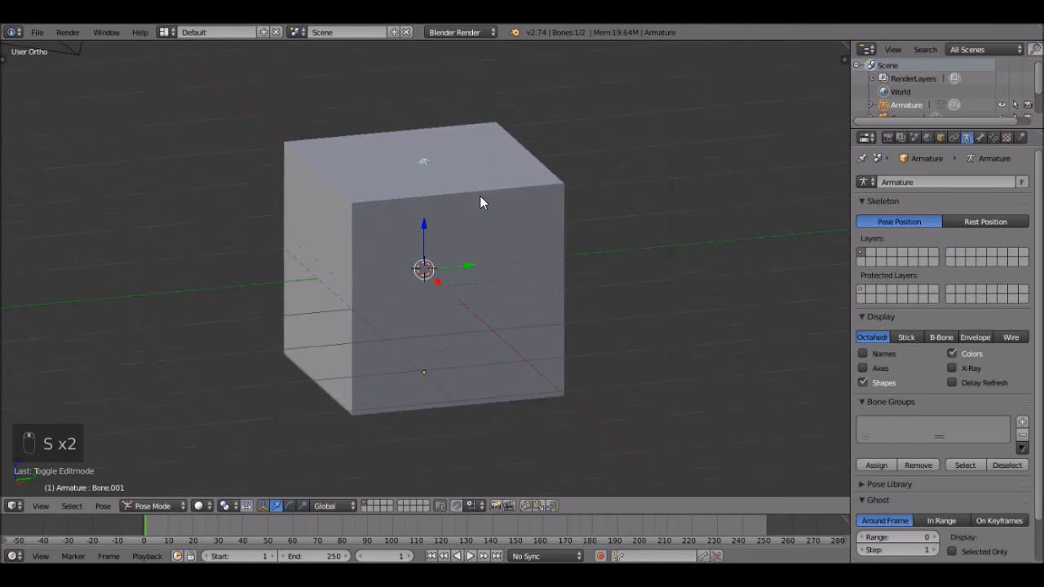
pyautogui.rightClick(479, 295)
# - Set the cube's shading to Smooth
pyautogui.press('t')
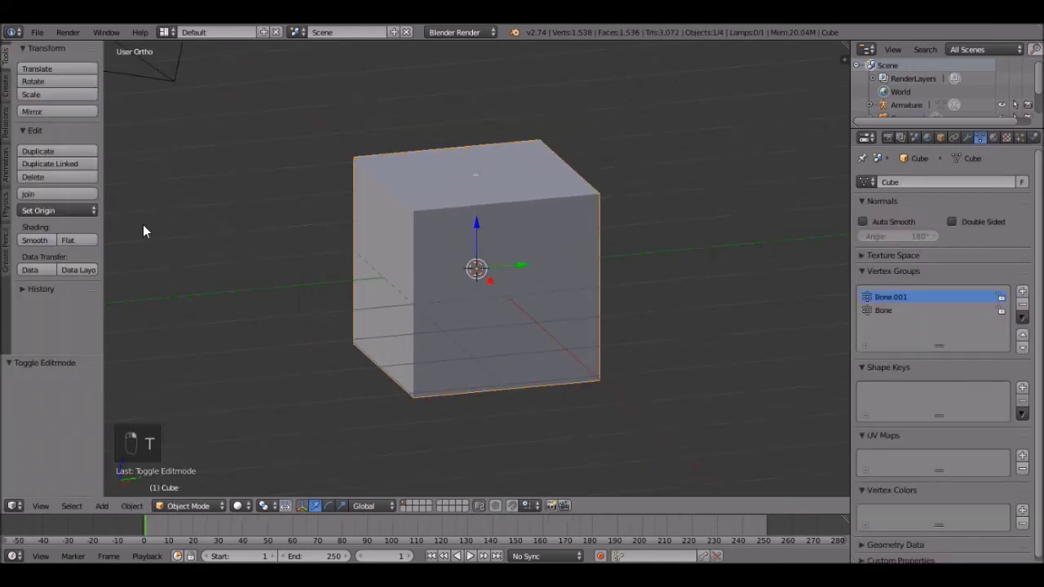
pyautogui.click(40, 236)
pyautogui.press('t')
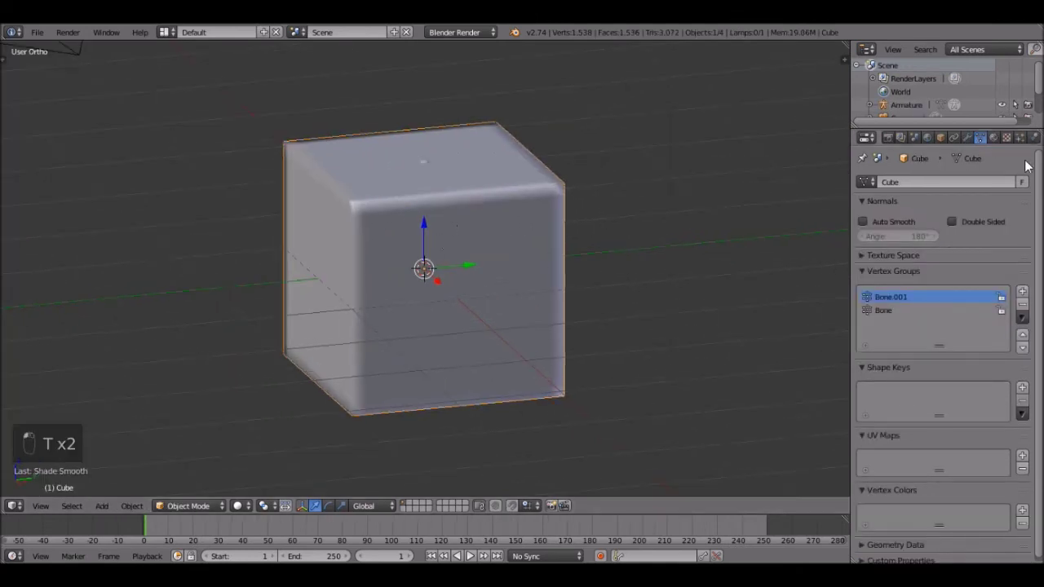
# - Add an Edge Split modifier with a 30° split angle below the Armature modifier
pyautogui.click(967, 136)
pyautogui.click(897, 184)
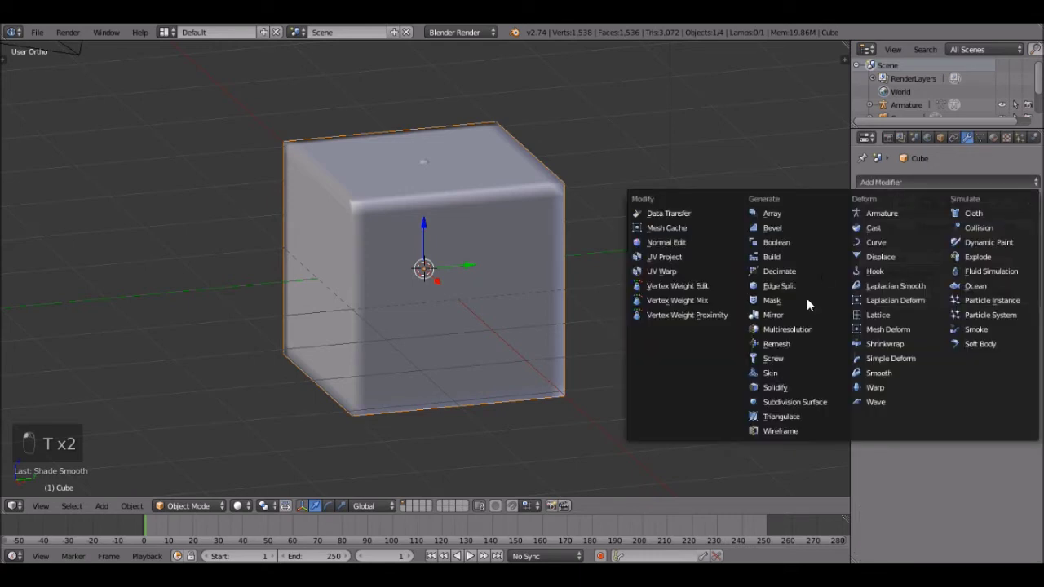
pyautogui.click(792, 284)
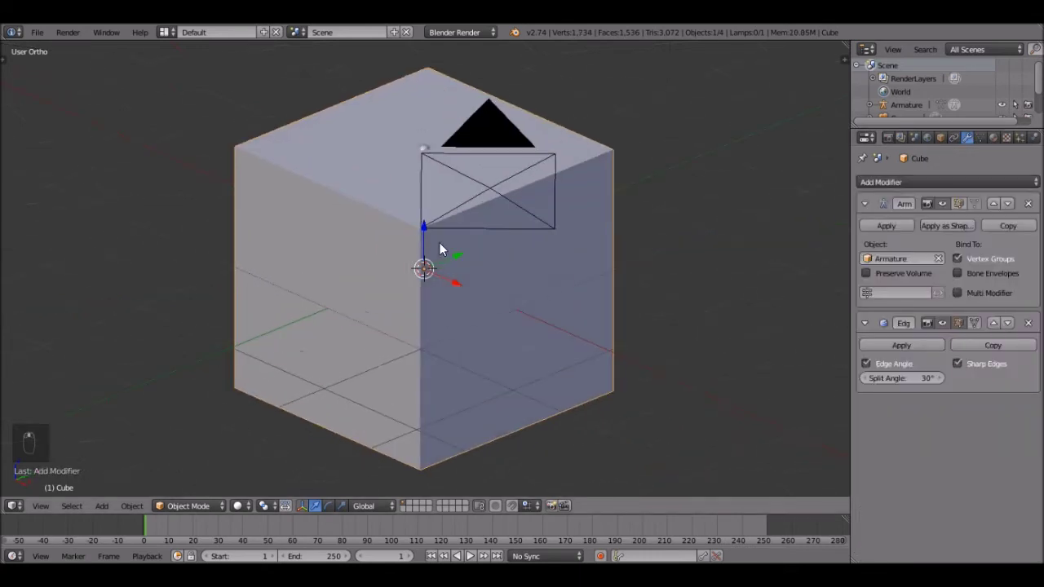
pyautogui.press('z')
pyautogui.rightClick(422, 163)
# - Trial-rotate a bone to test the smooth-shaded cube's bend, cancel it, then select both bones
pyautogui.press('z')
pyautogui.press('r')
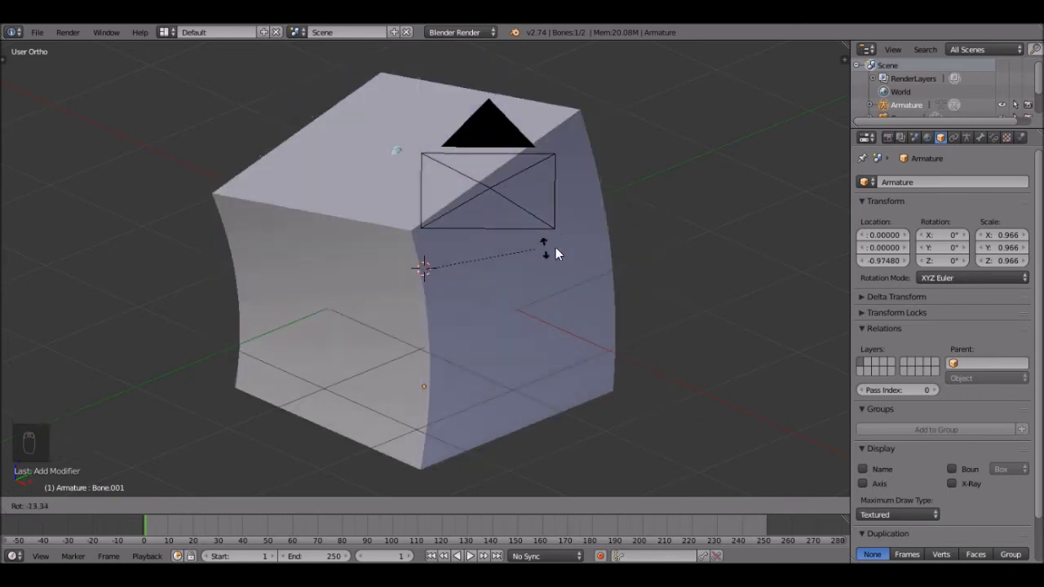
pyautogui.rightClick(574, 290)
pyautogui.scroll(-3, 527, 279)
pyautogui.moveTo(526, 272); pyautogui.dragTo(502, 268, button='middle')
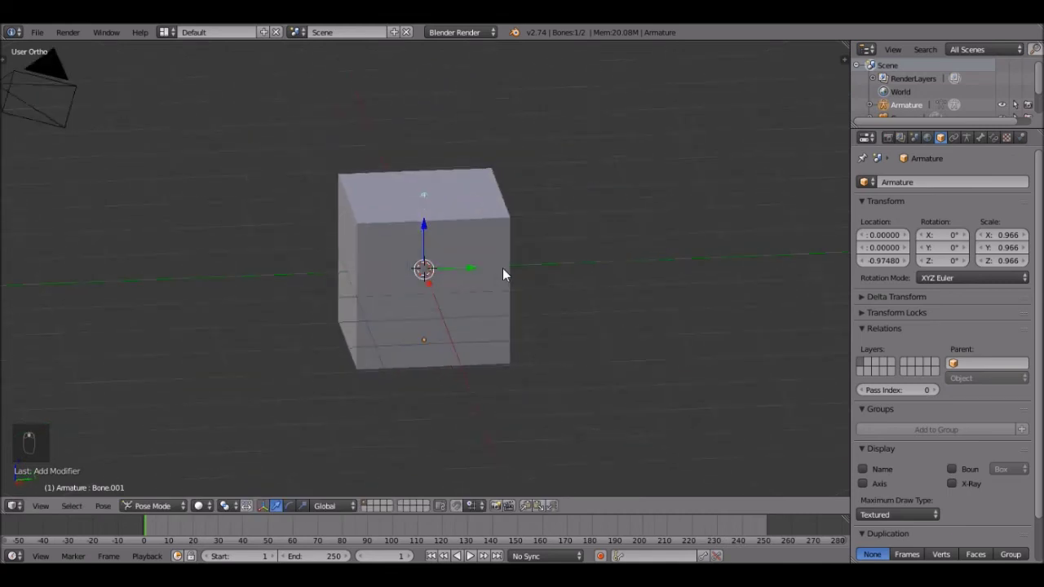
pyautogui.scroll(4, 502, 306)
pyautogui.scroll(-3, 500, 306)
pyautogui.press('a')
pyautogui.press('a')
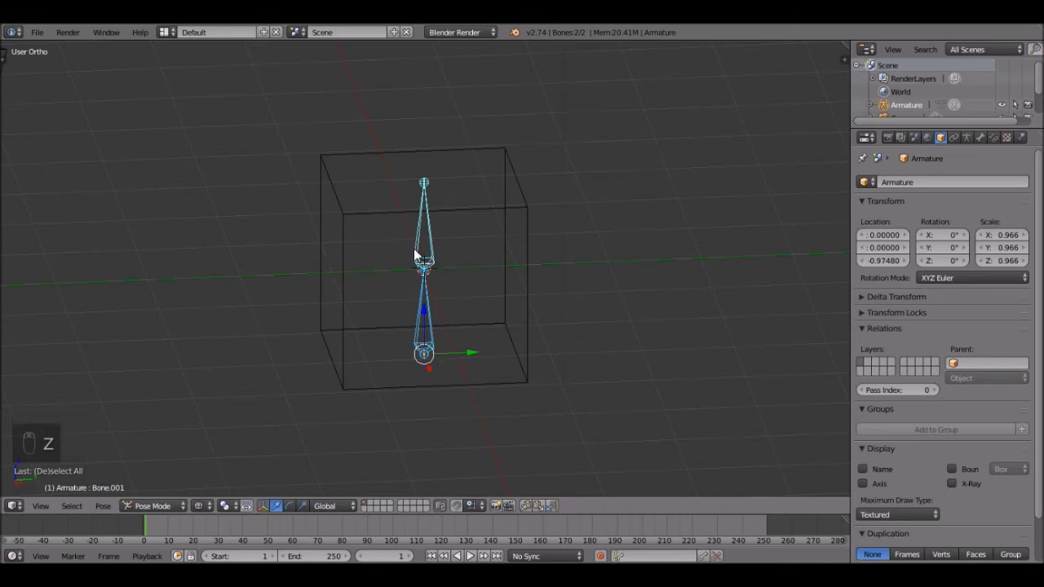
# - Key both bones' LocRotScale rest pose at frame 1, then go to frame 30
pyautogui.press('i')
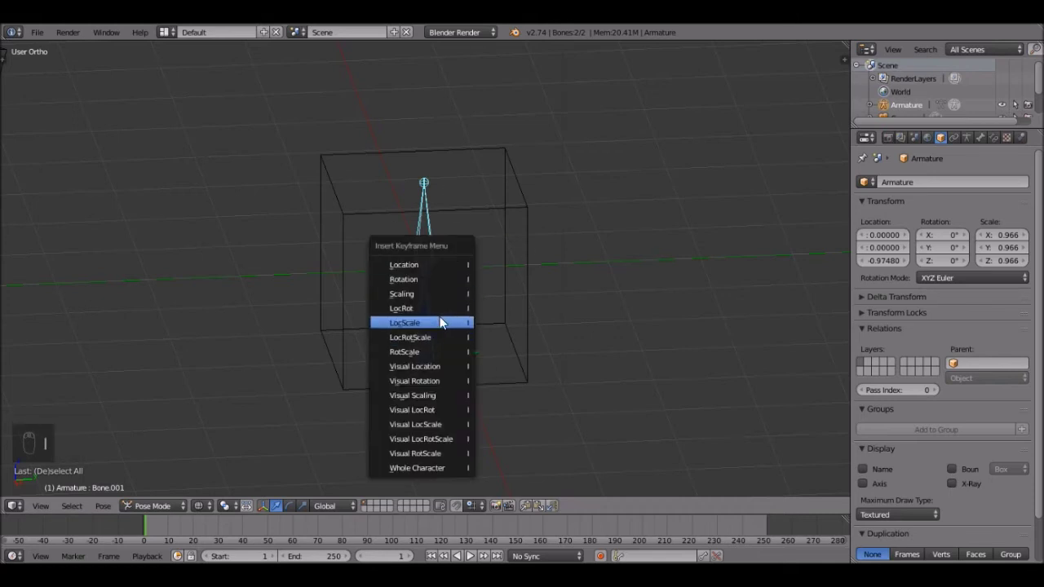
pyautogui.click(427, 337)
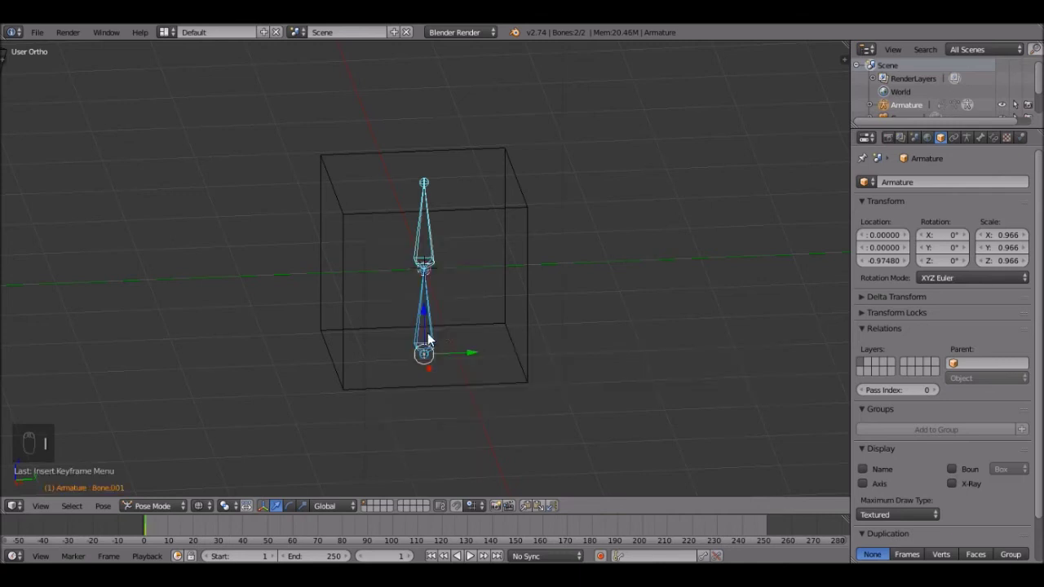
pyautogui.click(386, 553)
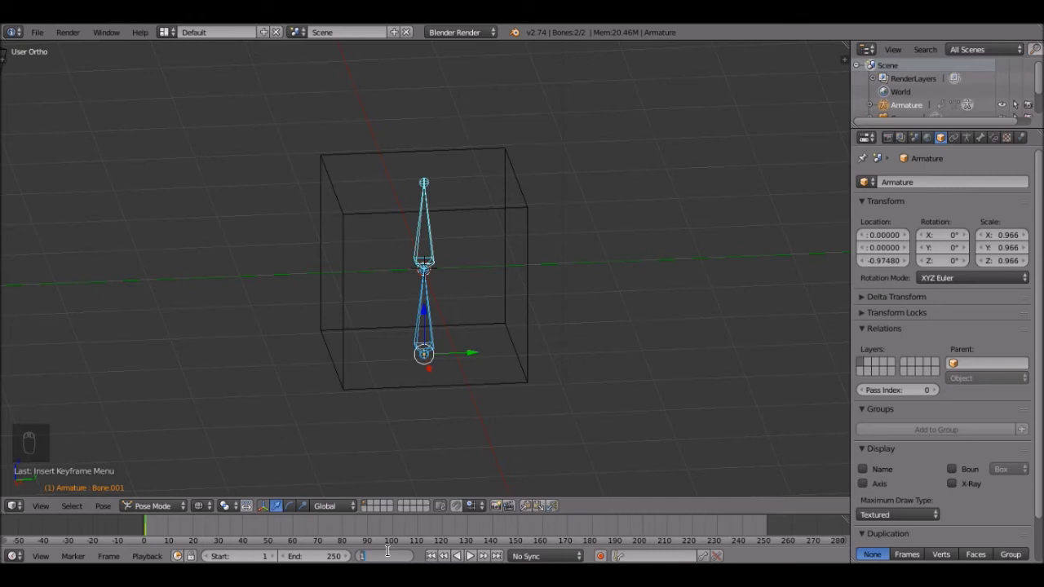
pyautogui.write('30')
pyautogui.press('Return')
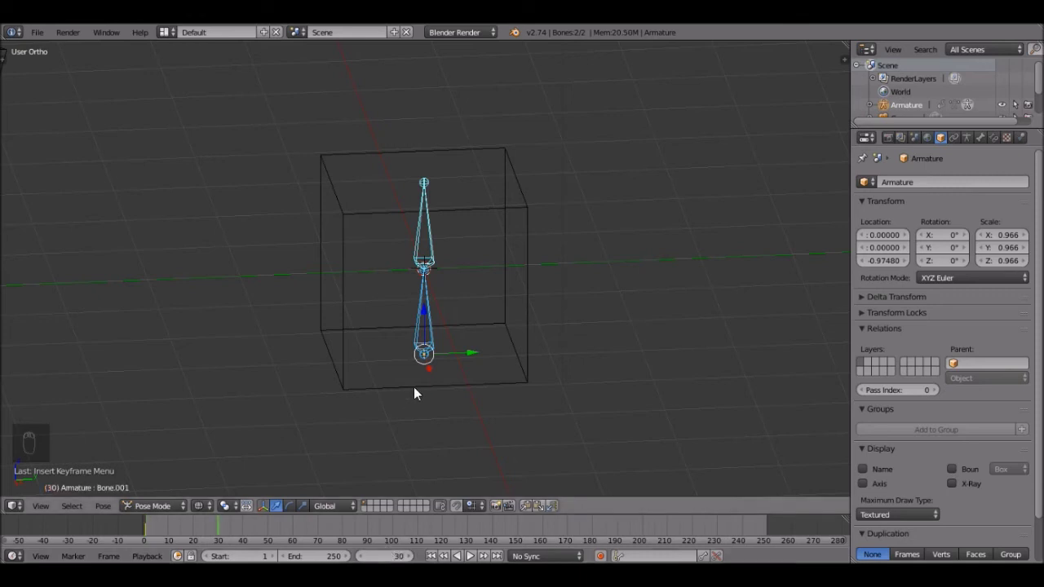
# - In right side view, rotate the upper bone and move the lower bone upward
pyautogui.press('KP_3')
pyautogui.rightClick(431, 219)
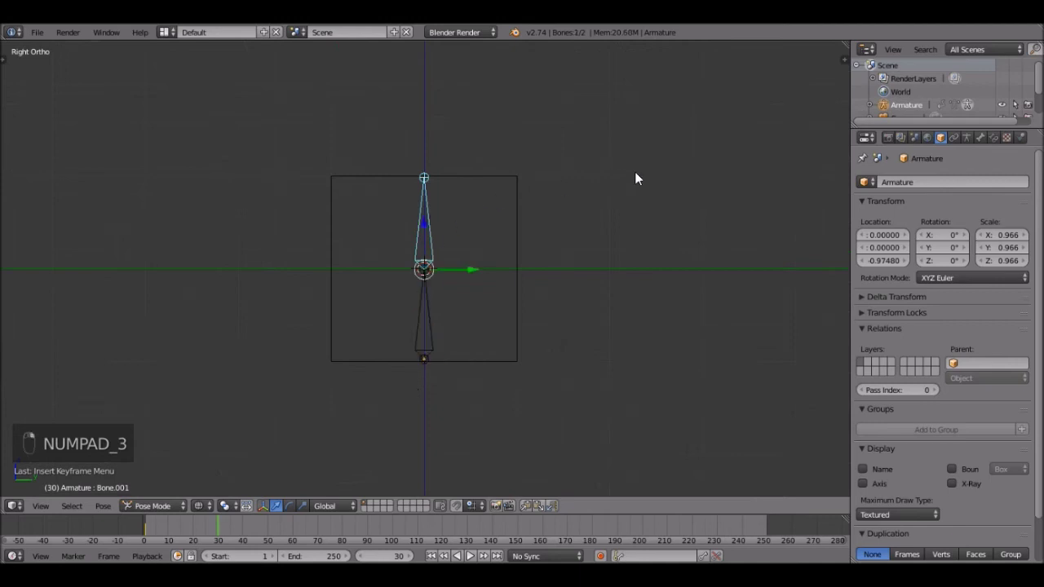
pyautogui.press('r')
pyautogui.click(596, 422)
pyautogui.rightClick(417, 303)
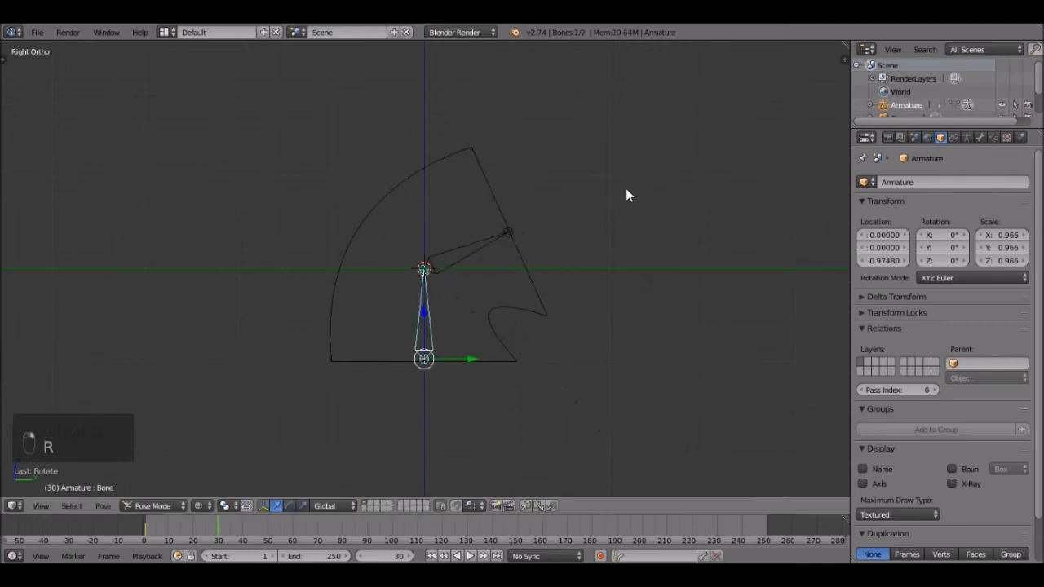
pyautogui.press('r')
pyautogui.press('g')
pyautogui.click(578, 170)
# - Scale Bone.001 and key LocRotScale on both bones at frame 30
pyautogui.rightClick(599, 139)
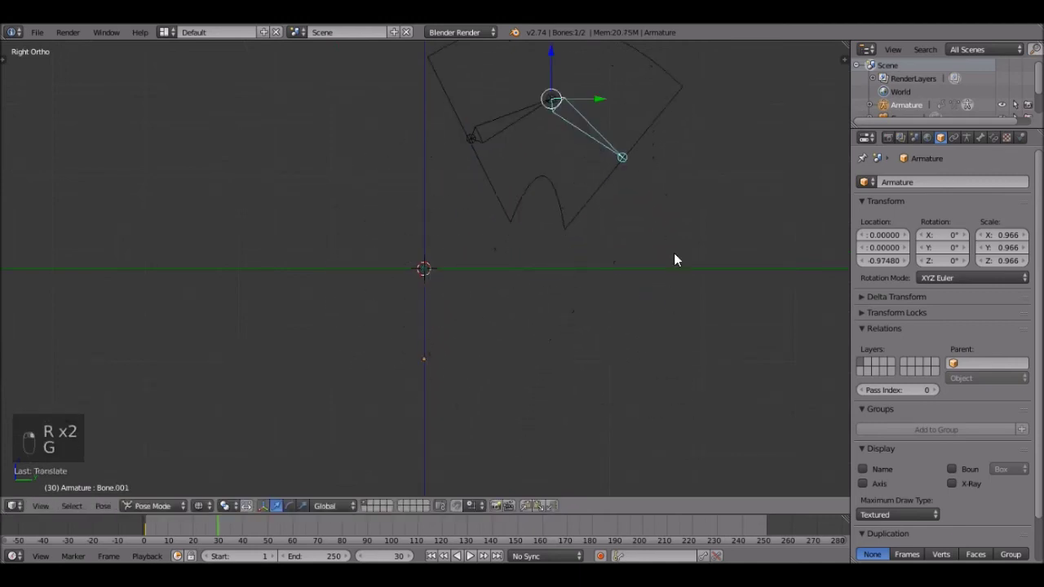
pyautogui.press('s')
pyautogui.click(720, 320)
pyautogui.scroll(-3, 630, 167)
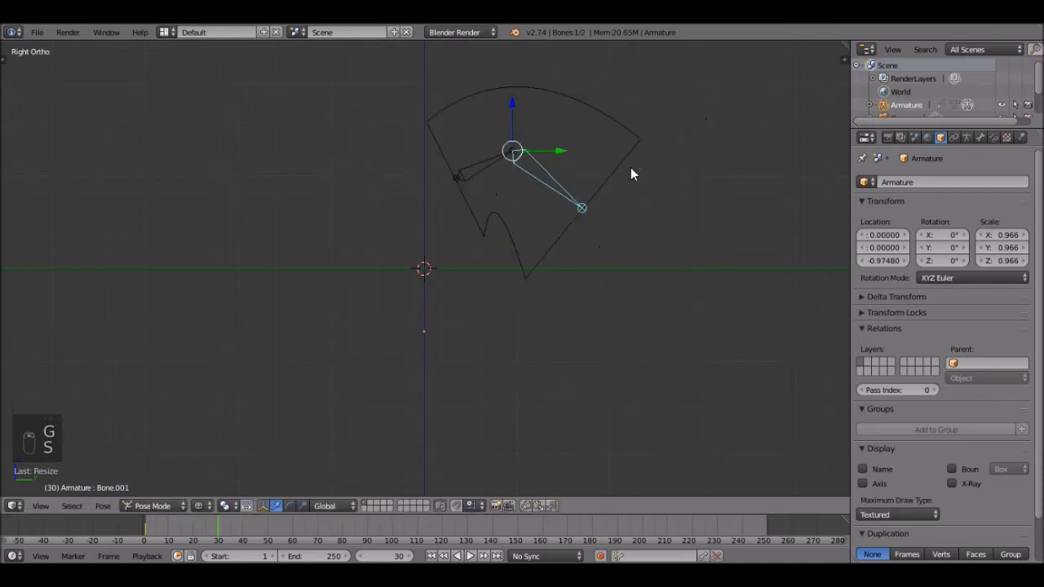
pyautogui.scroll(1, 528, 235)
pyautogui.press('i')
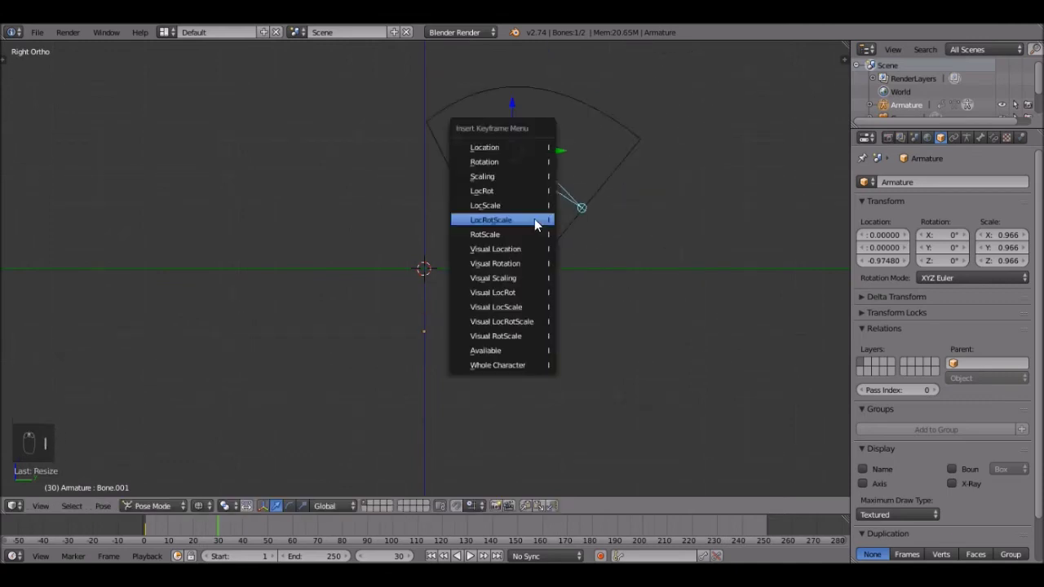
pyautogui.click(534, 218)
pyautogui.press('a')
pyautogui.press('a')
pyautogui.press('a')
pyautogui.press('i')
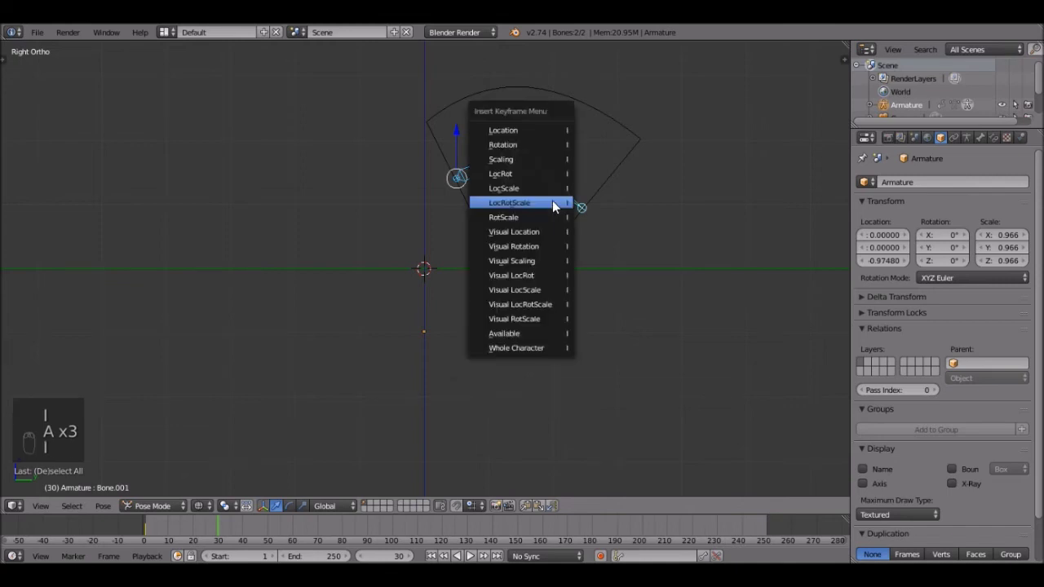
pyautogui.click(552, 202)
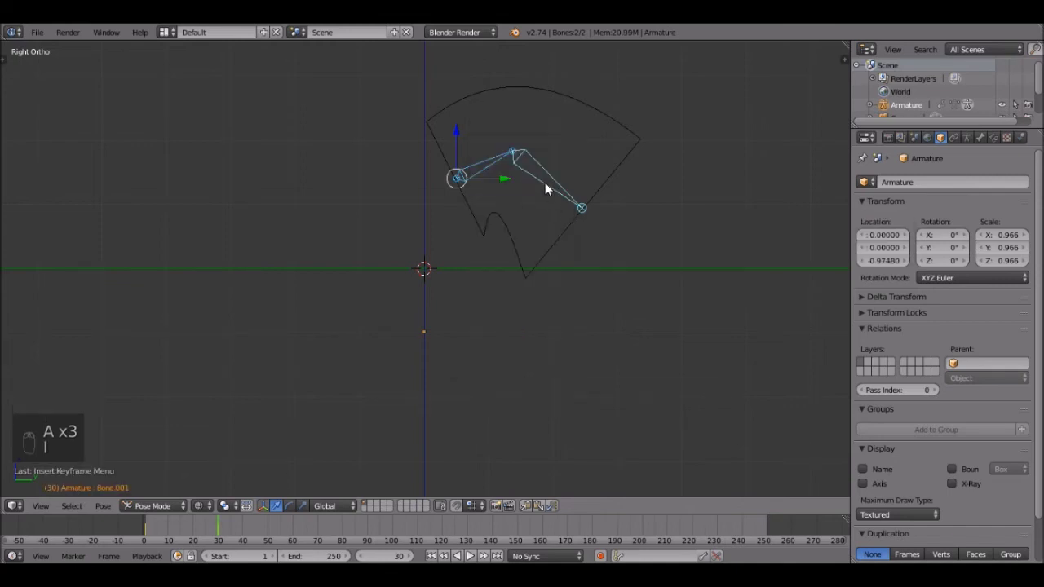
# - At frame 60, rotate the first bone and then Bone.001
pyautogui.click(400, 556)
pyautogui.write('60')
pyautogui.press('Return')
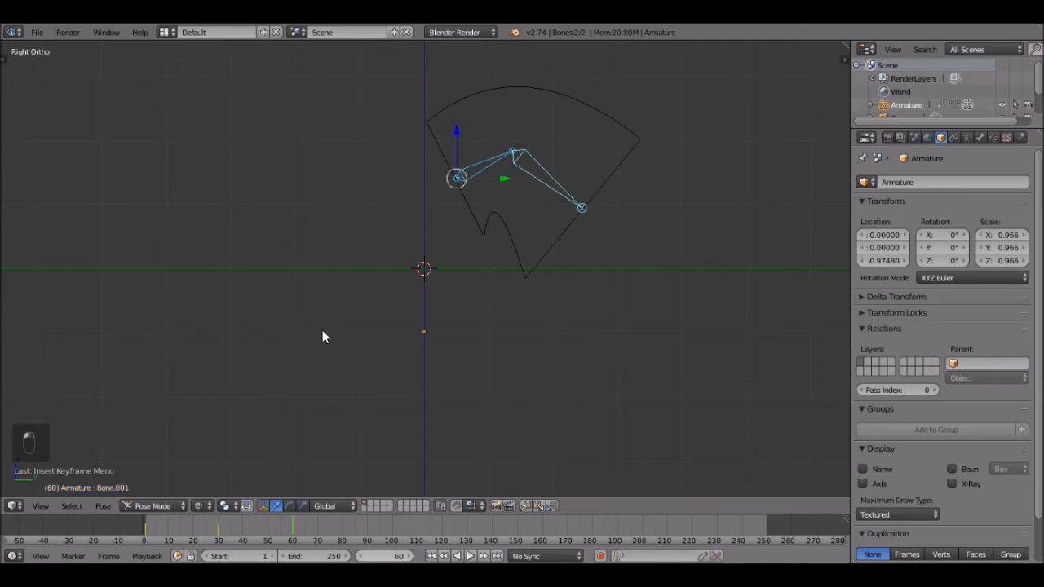
pyautogui.rightClick(491, 169)
pyautogui.press('r')
pyautogui.click(654, 376)
pyautogui.rightClick(538, 256)
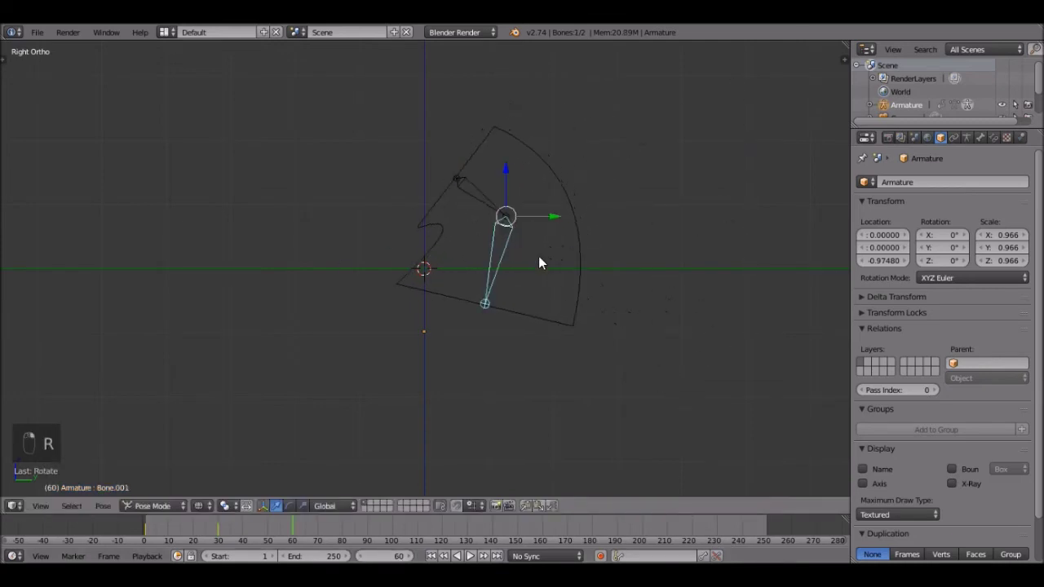
pyautogui.press('r')
pyautogui.click(695, 92)
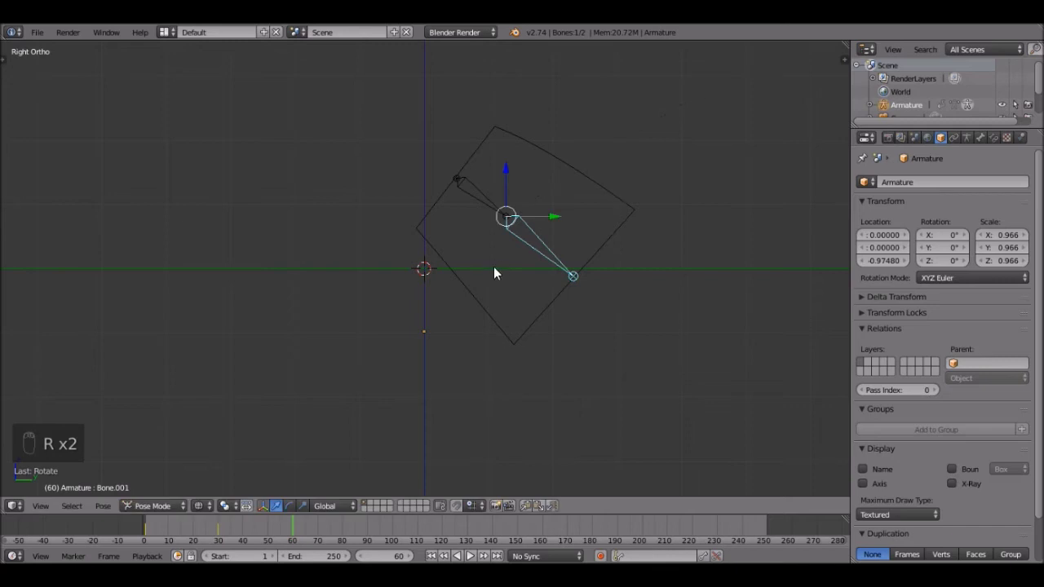
# - Raise and rotate both bones together, then key LocRotScale at frame 60
pyautogui.press('a')
pyautogui.press('a')
pyautogui.press('a')
pyautogui.press('g')
pyautogui.click(515, 172)
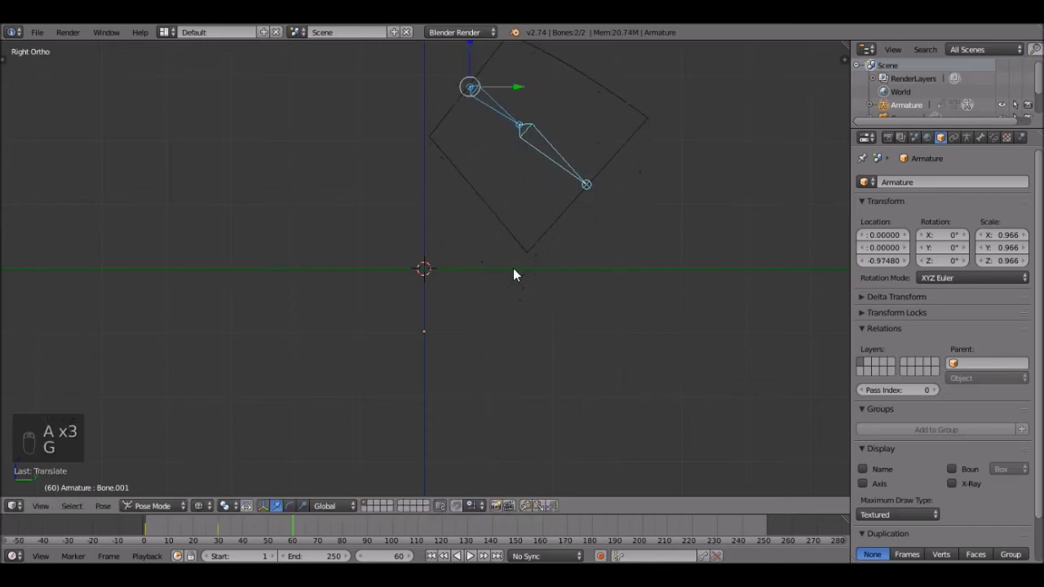
pyautogui.press('r')
pyautogui.click(634, 210)
pyautogui.press('i')
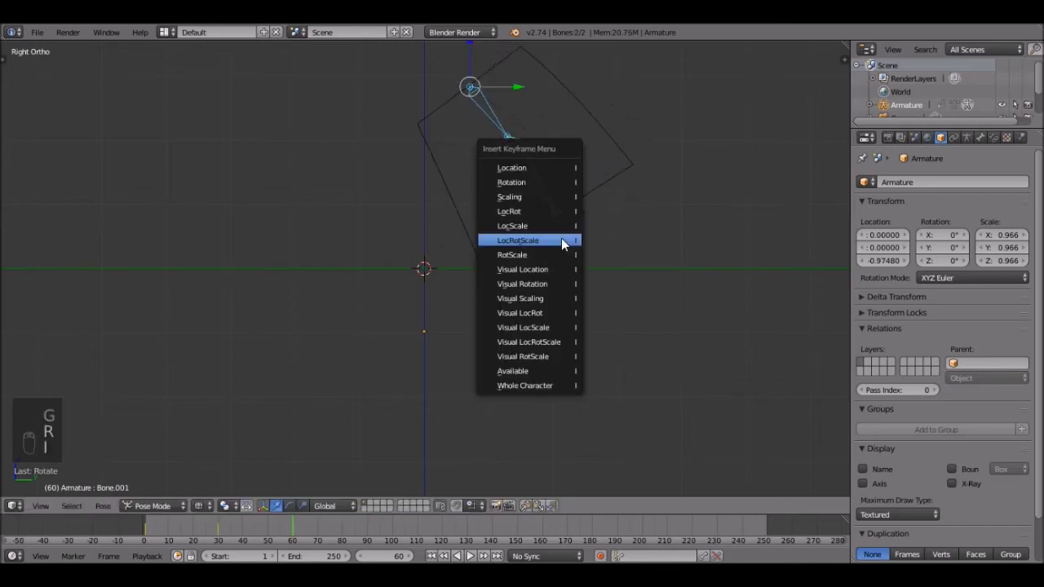
pyautogui.click(561, 240)
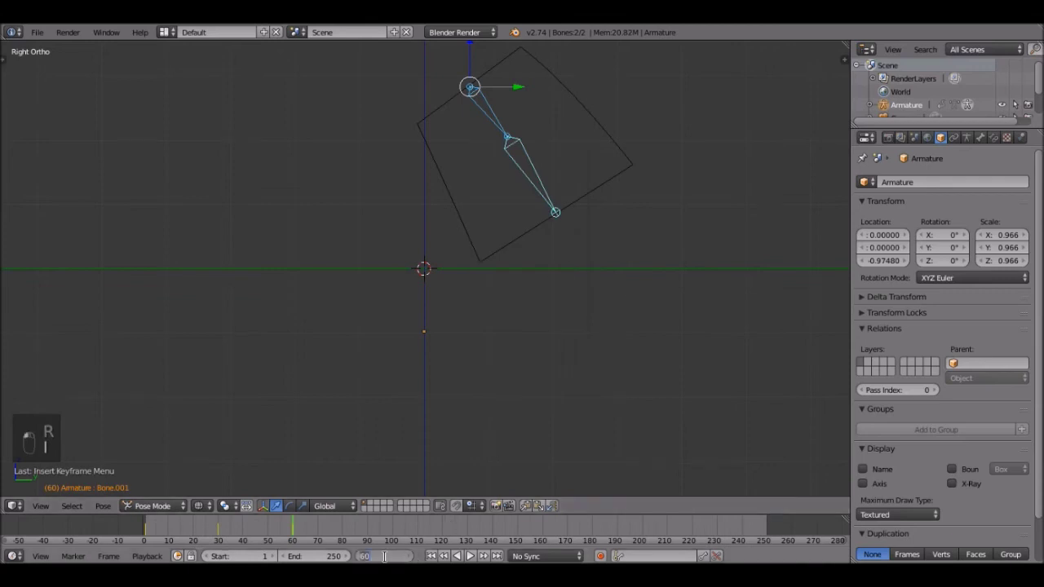
# - At frame 90, rotate the upper bone and shrink Bone.001
pyautogui.press('Return')
pyautogui.rightClick(522, 91)
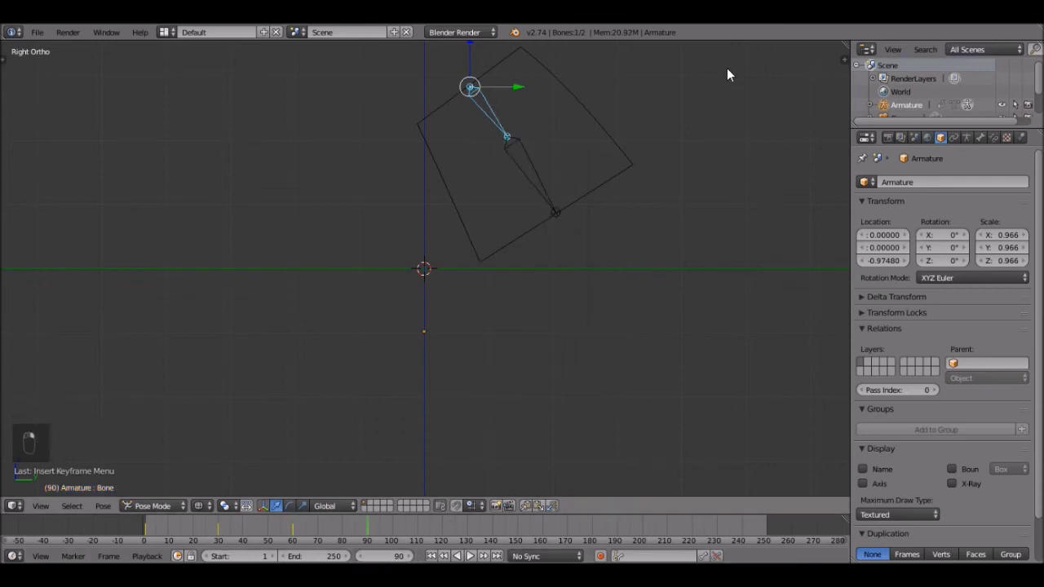
pyautogui.press('r')
pyautogui.click(410, 212)
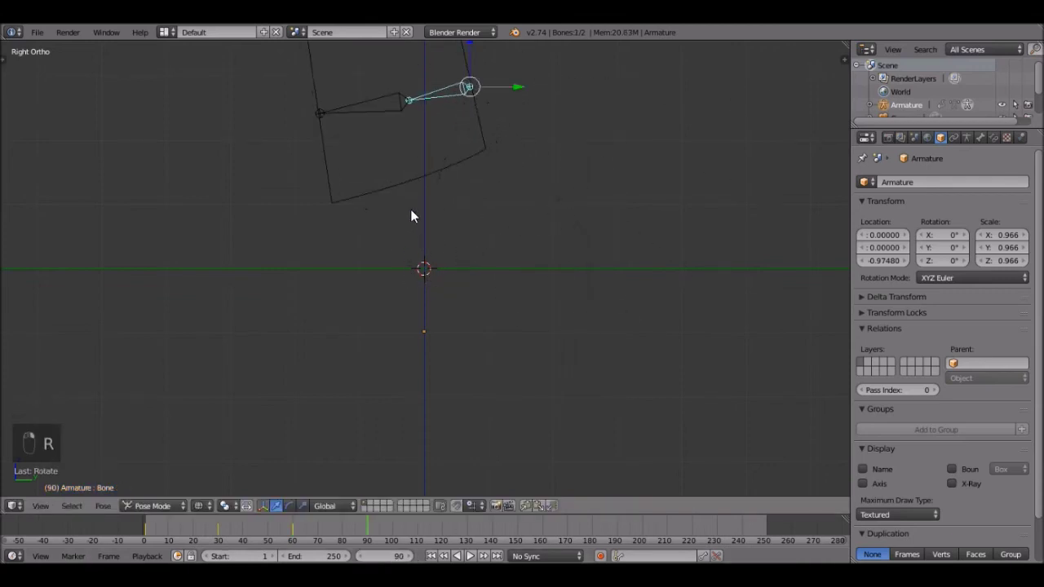
pyautogui.rightClick(379, 104)
pyautogui.press('s')
pyautogui.click(703, 269)
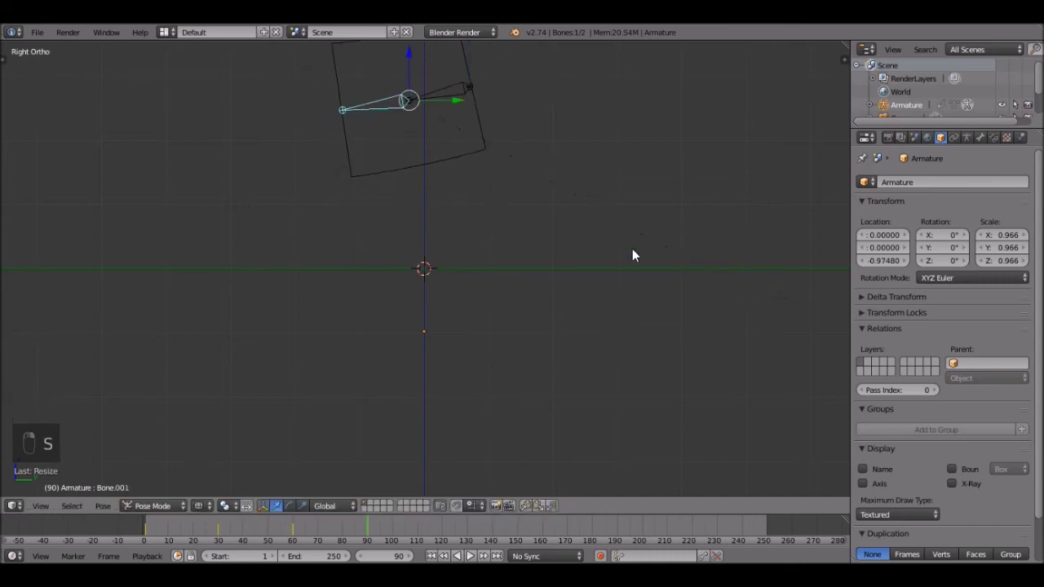
pyautogui.keyDown('shift'); pyautogui.moveTo(557, 259); pyautogui.dragTo(598, 331, button='middle'); pyautogui.keyUp('shift')
pyautogui.scroll(1, 504, 196)
# - Re-angle Bone.001, rotate both bones level, and key LocRotScale at frame 90
pyautogui.press('r')
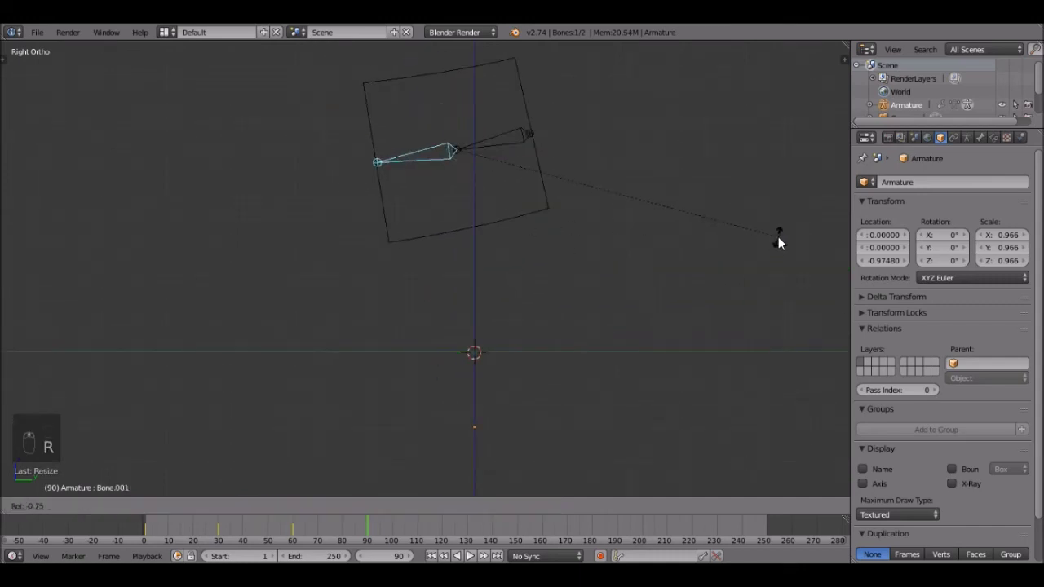
pyautogui.click(657, 170)
pyautogui.press('a')
pyautogui.press('a')
pyautogui.press('a')
pyautogui.press('r')
pyautogui.click(588, 194)
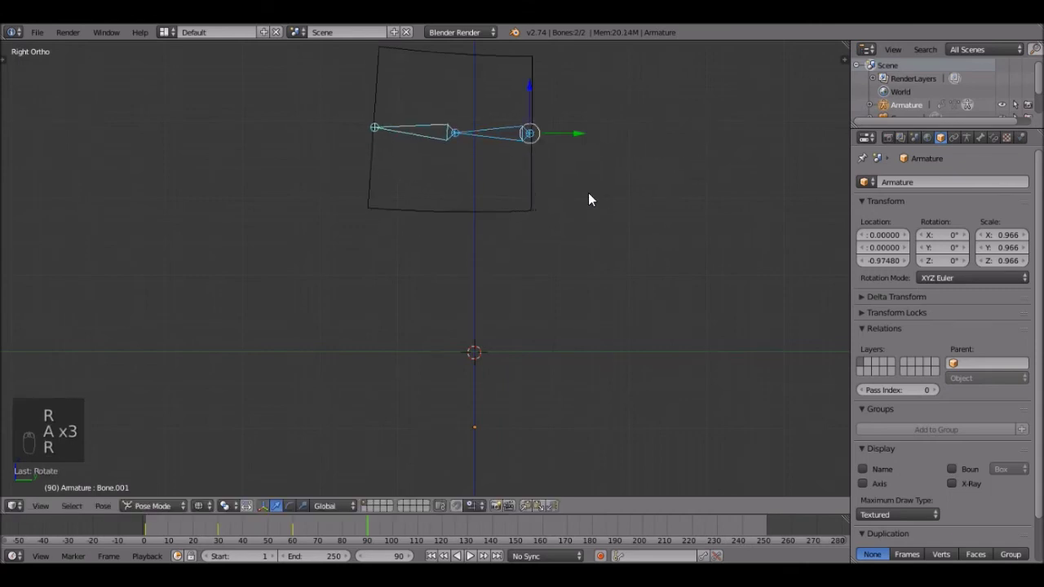
pyautogui.press('i')
pyautogui.click(588, 194)
# - At frame 120, keep the bones upright and move the armature back to the origin
pyautogui.click(379, 555)
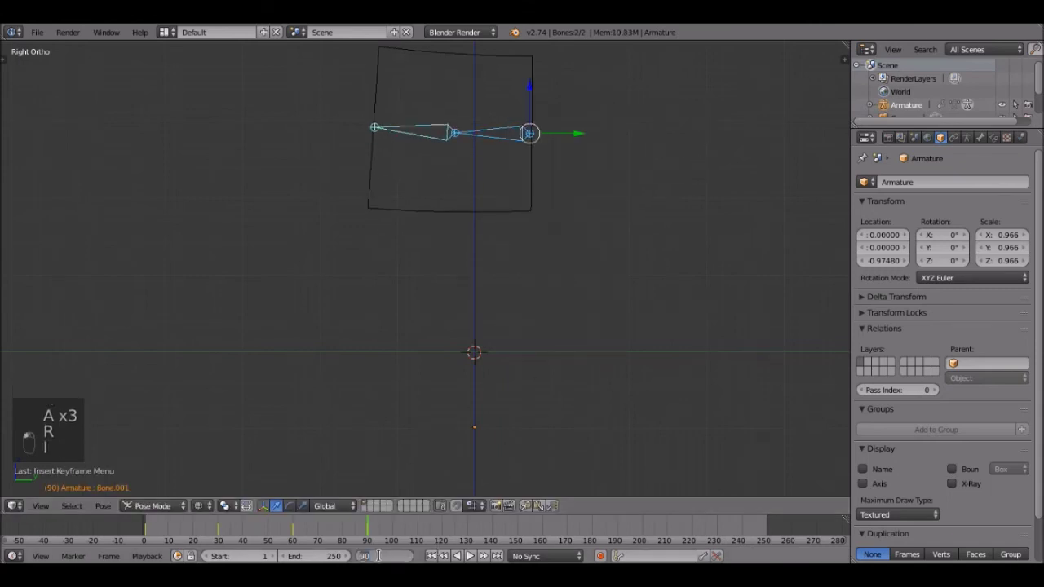
pyautogui.write('120')
pyautogui.press('Return')
pyautogui.press('r')
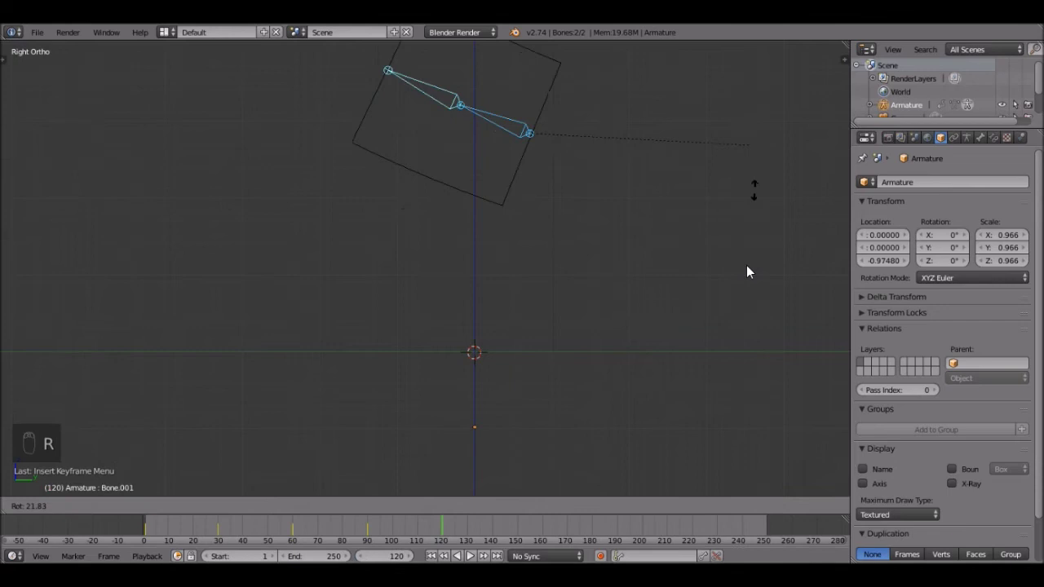
pyautogui.rightClick(607, 387)
pyautogui.press('g')
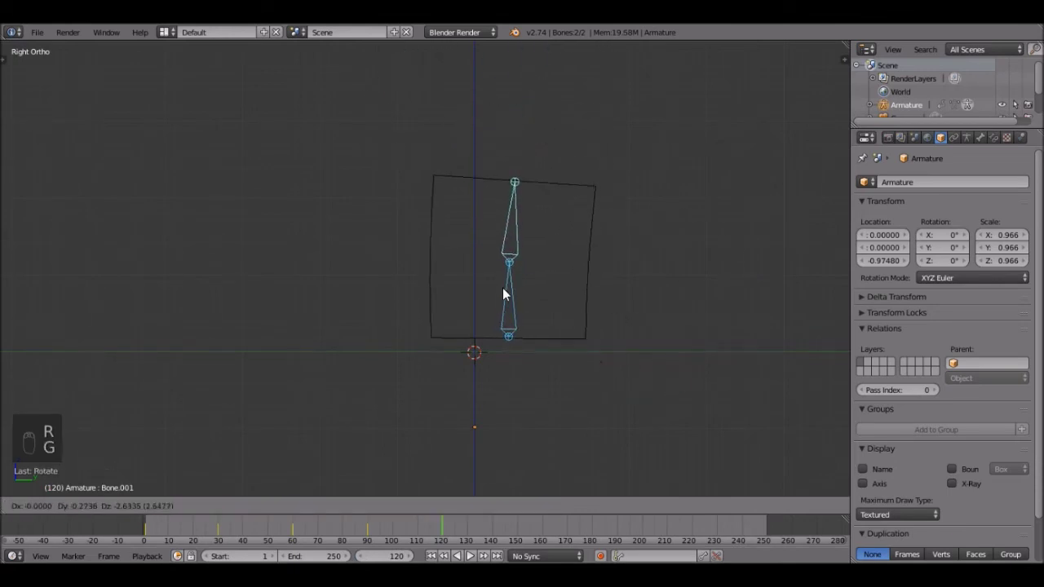
pyautogui.click(509, 241)
# - Rotate the upper bone, then key LocRotScale on both bones at frame 120
pyautogui.rightClick(509, 240)
pyautogui.press('r')
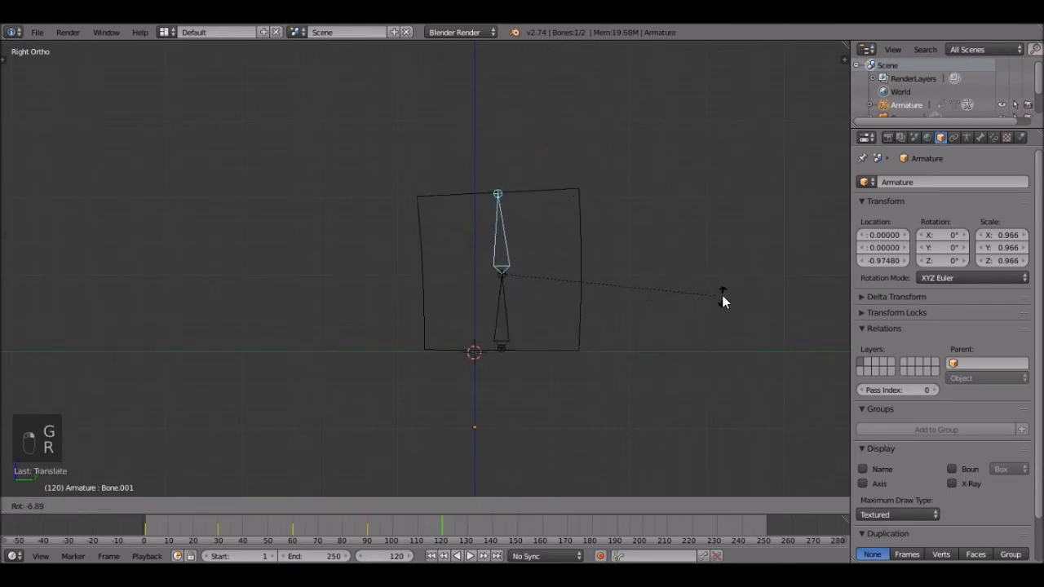
pyautogui.click(721, 295)
pyautogui.press('s')
pyautogui.rightClick(559, 279)
pyautogui.press('a')
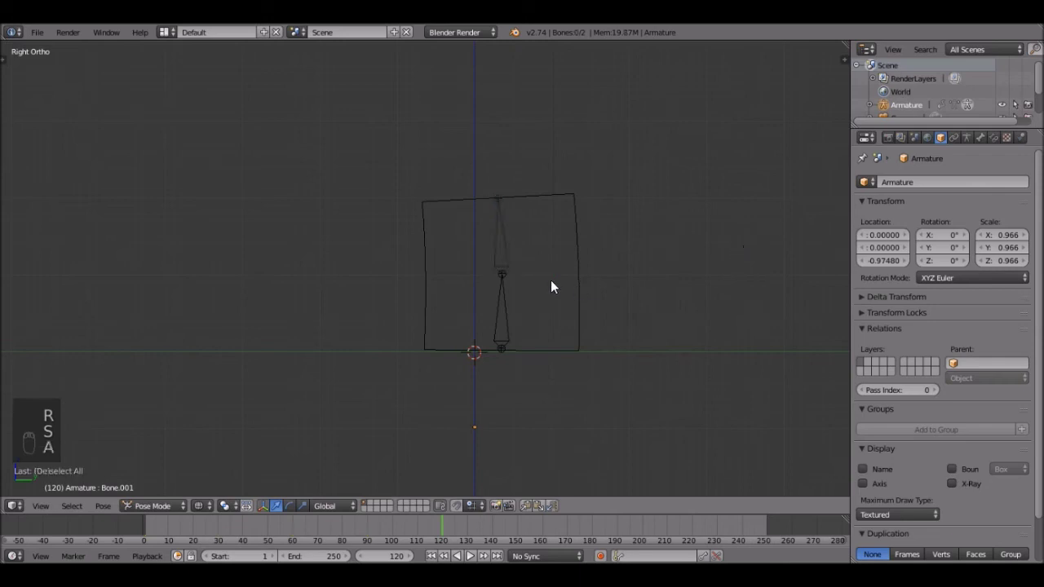
pyautogui.press('a')
pyautogui.press('a')
pyautogui.press('i')
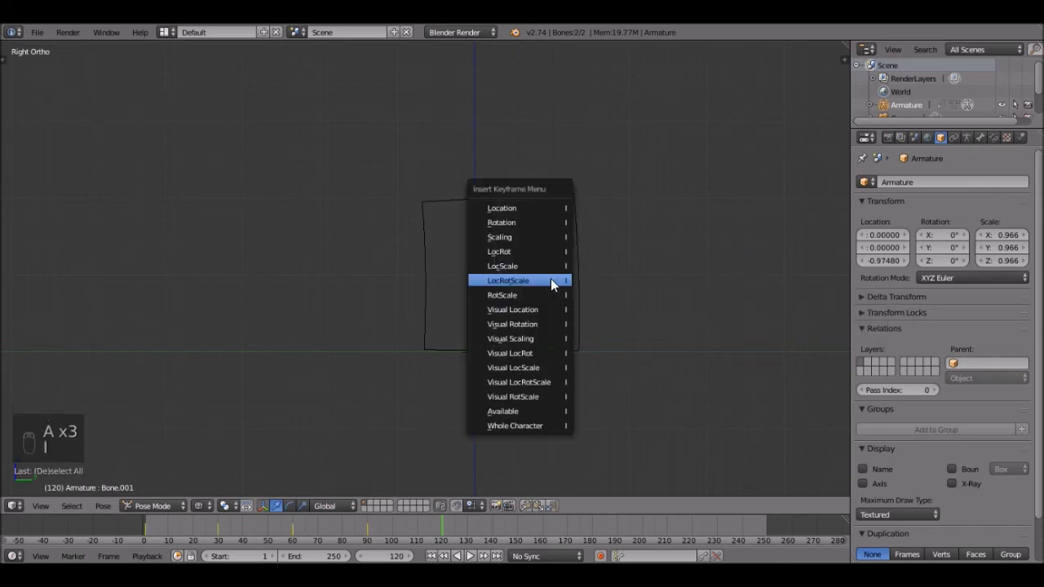
pyautogui.click(551, 278)
pyautogui.scroll(-3, 418, 262)
# - In solid shading, play the animation from frame 1 and stop it after previewing the bend
pyautogui.moveTo(419, 262)
pyautogui.mouseDown(button='middle')
pyautogui.moveTo(524, 298)
pyautogui.moveTo(497, 391)
pyautogui.mouseUp(button='middle')
pyautogui.press('z')
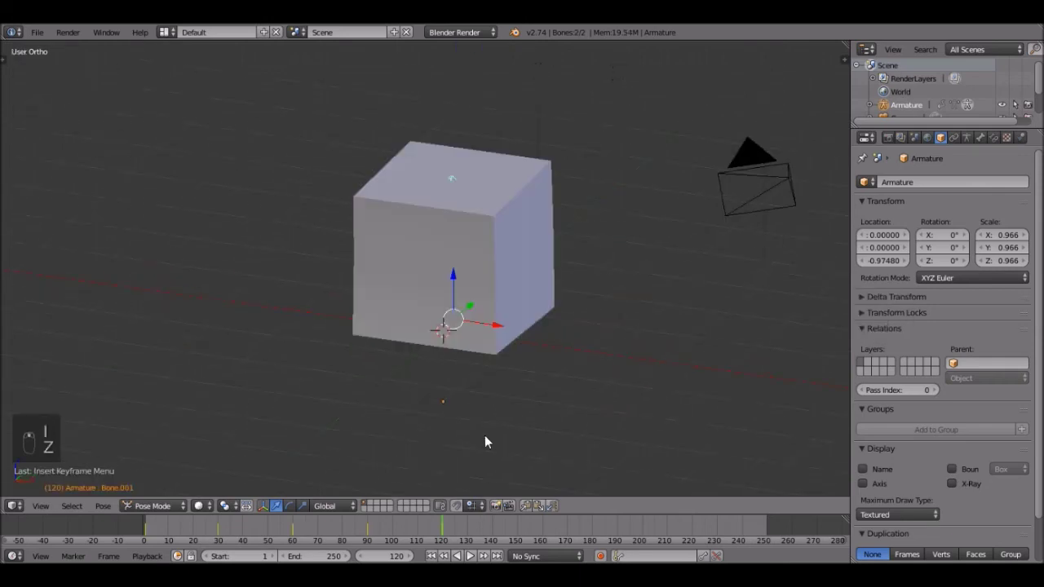
pyautogui.click(431, 555)
pyautogui.click(470, 555)
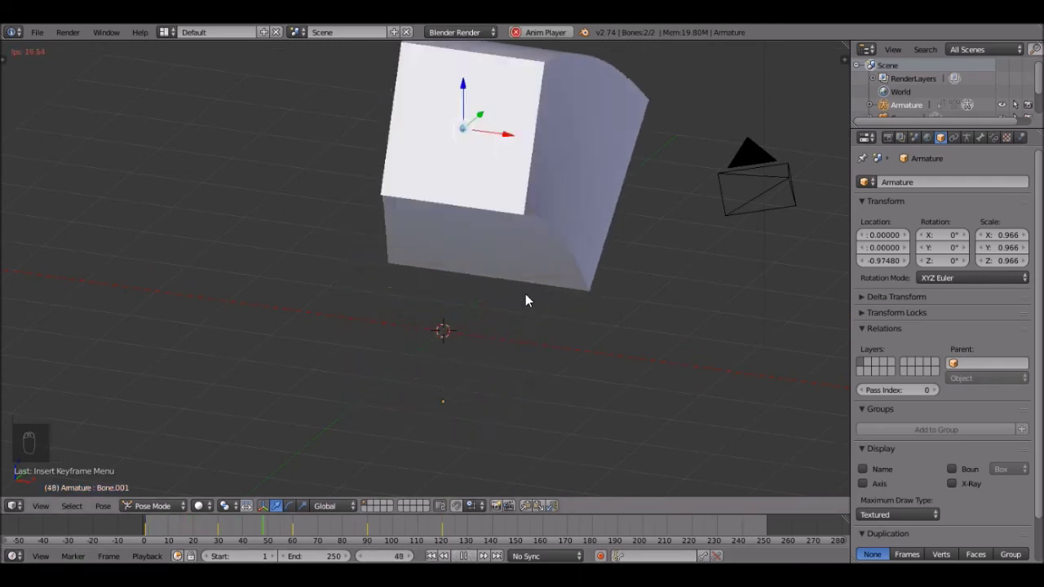
pyautogui.moveTo(525, 294); pyautogui.dragTo(493, 351, button='middle')
pyautogui.click(464, 555)
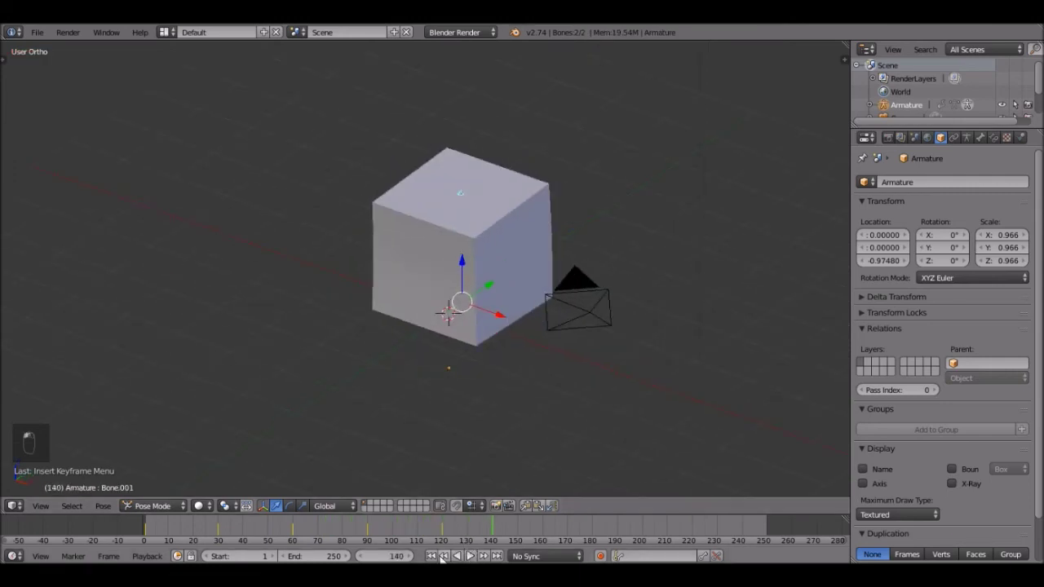
# - Add a Plane mesh to the scene
pyautogui.hotkey('shift', 'a')
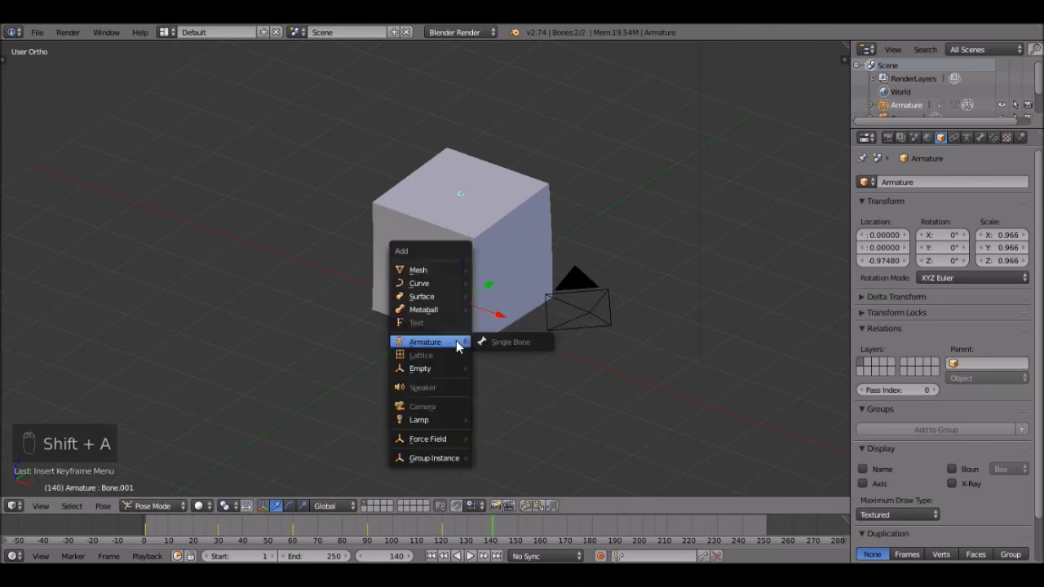
pyautogui.scroll(-3, 431, 319)
pyautogui.scroll(4, 419, 341)
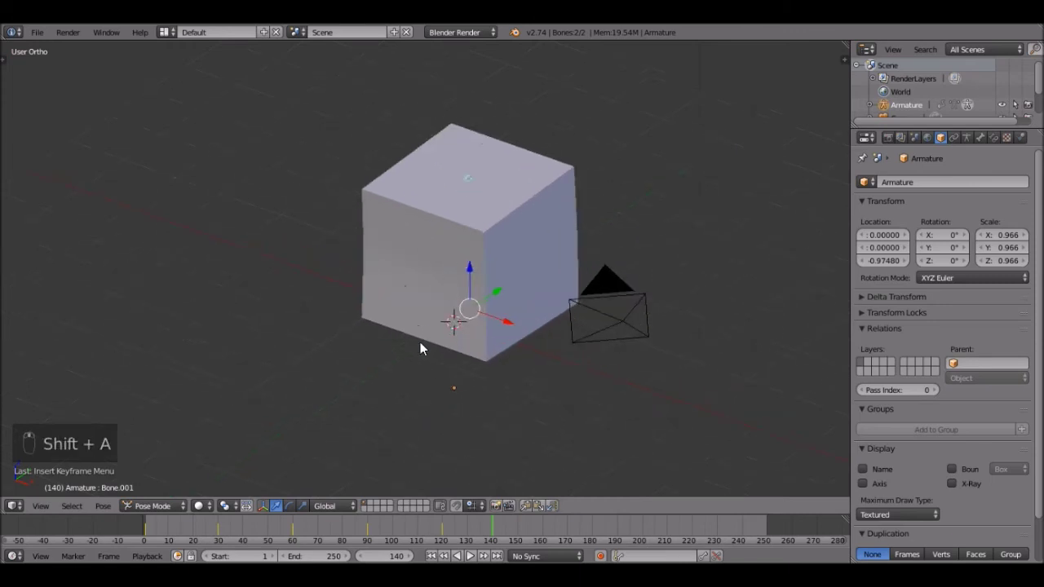
pyautogui.hotkey('shift', 'a')
pyautogui.moveTo(453, 264)
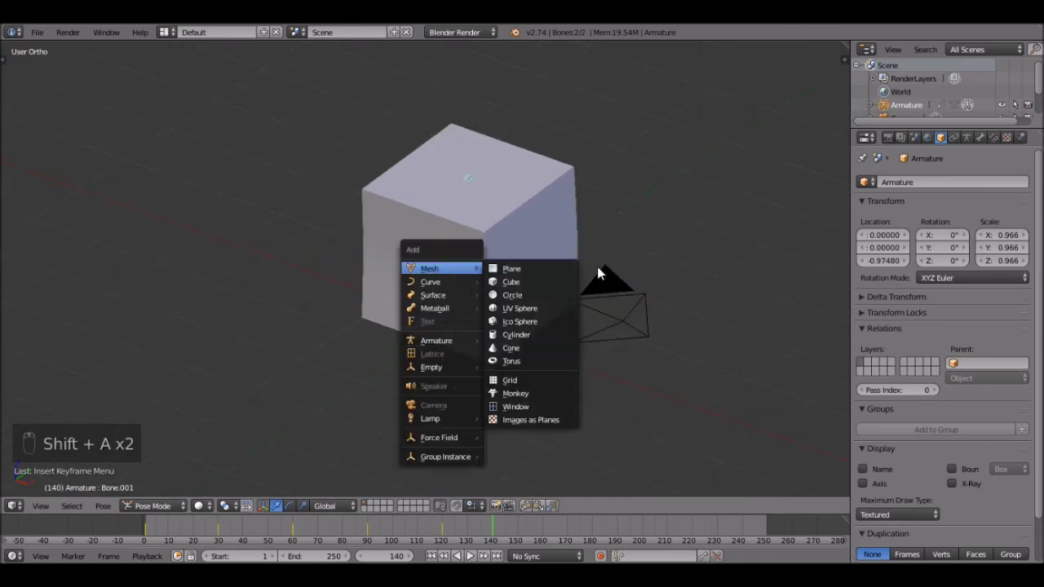
pyautogui.click(520, 268)
# - In front wireframe view, scale the plane up about 13.57 times and drop it below the axis
pyautogui.press('KP_1')
pyautogui.press('z')
pyautogui.press('s')
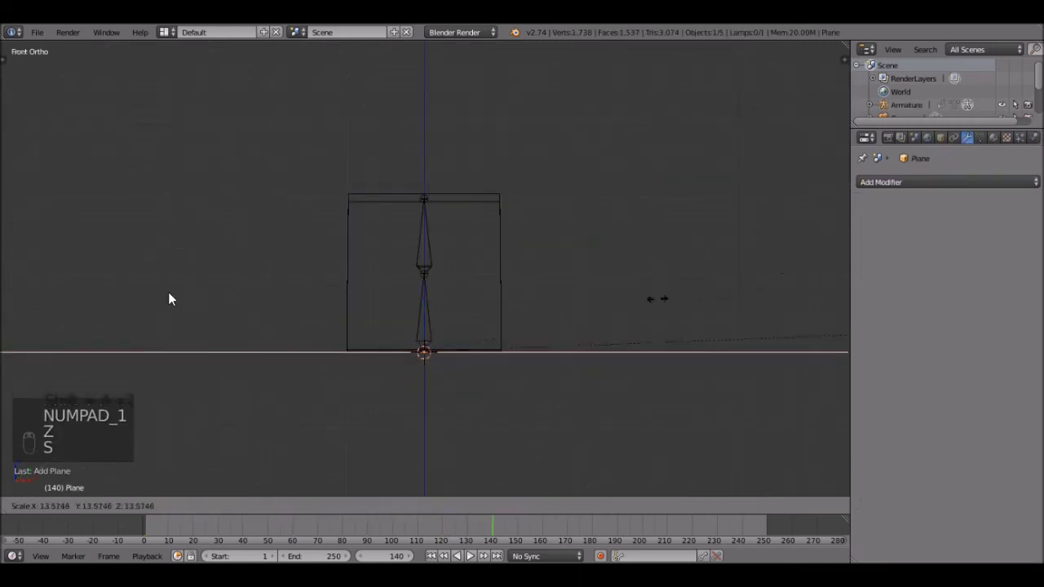
pyautogui.click(681, 303)
pyautogui.keyDown('shift'); pyautogui.moveTo(472, 356); pyautogui.dragTo(486, 274, button='middle'); pyautogui.keyUp('shift')
pyautogui.press('g')
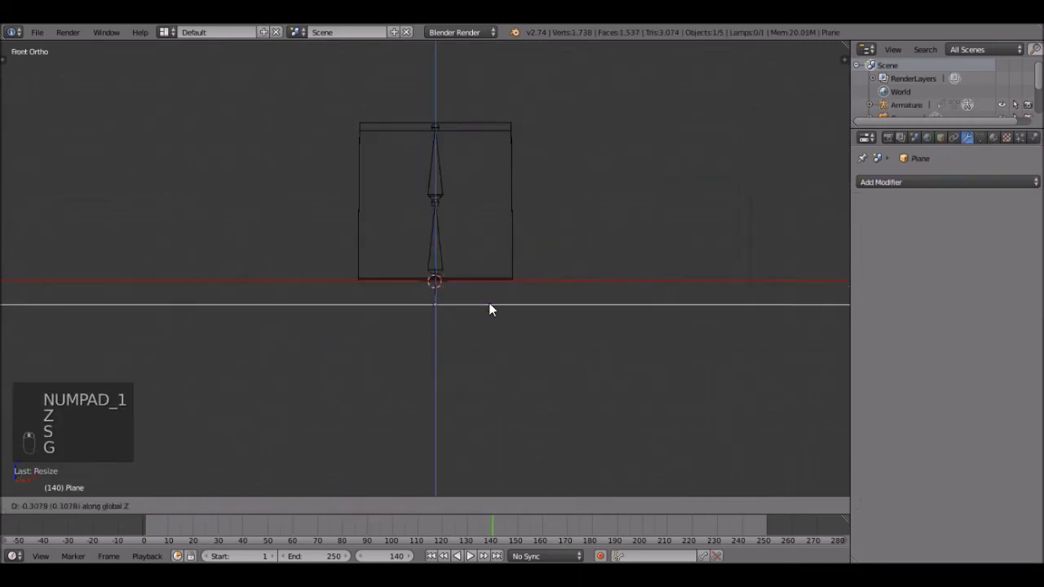
pyautogui.click(490, 353)
# - At frame 1, move the plane vertically toward the armature's base
pyautogui.click(430, 555)
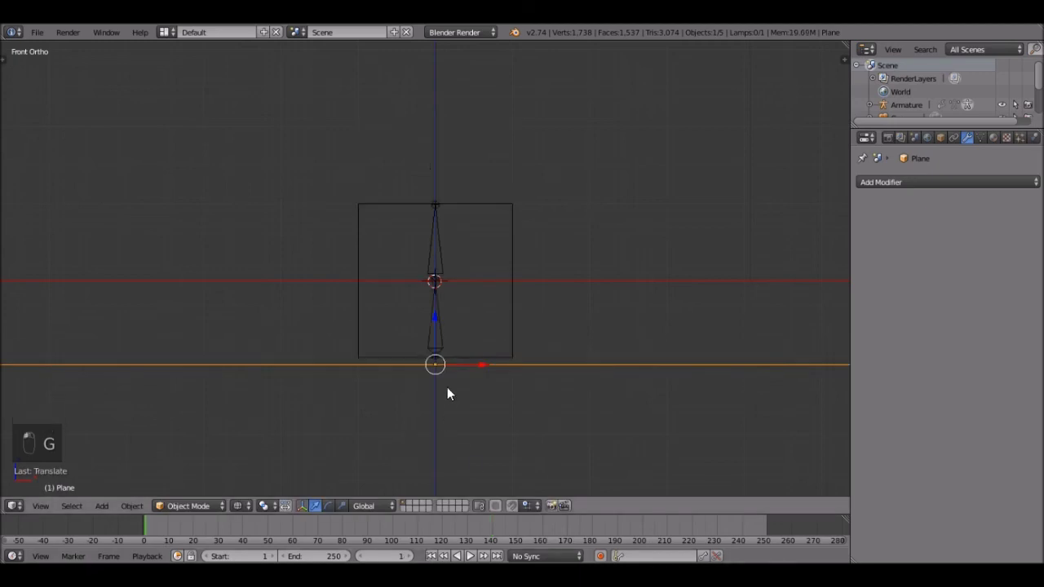
pyautogui.keyDown('shift'); pyautogui.moveTo(485, 383); pyautogui.dragTo(487, 289, button='middle'); pyautogui.keyUp('shift')
pyautogui.scroll(7, 487, 289)
pyautogui.press('g')
pyautogui.press('z')
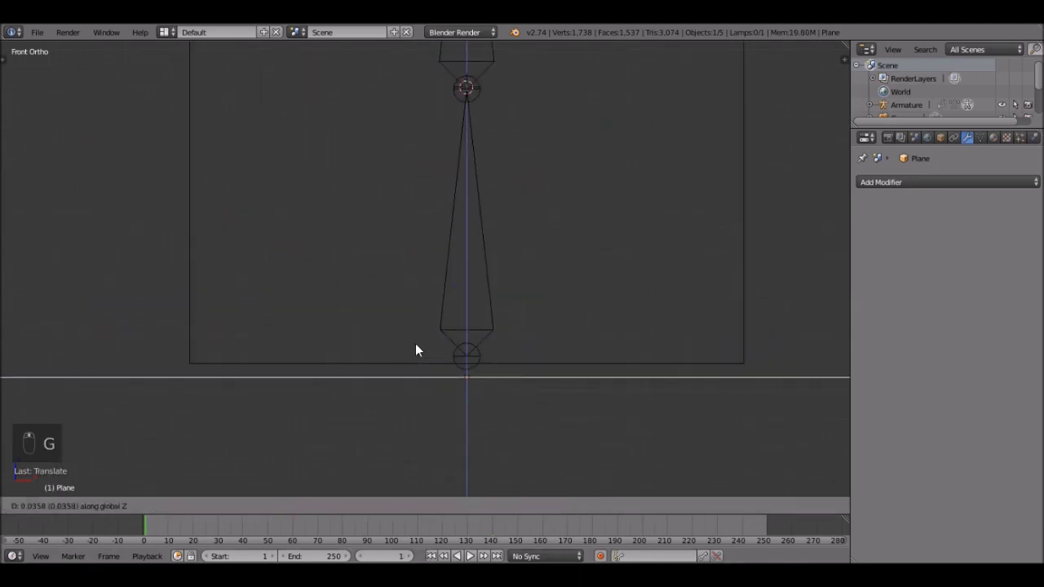
pyautogui.click(418, 332)
# - Set the plane level with the cube's bottom and return to solid shading
pyautogui.scroll(-4, 545, 340)
pyautogui.press('g')
pyautogui.press('z')
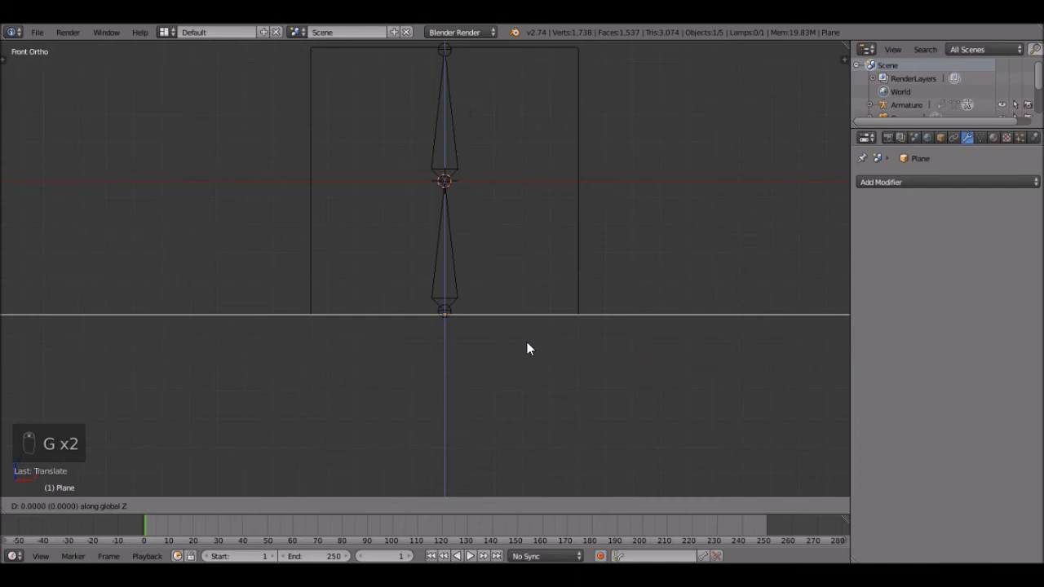
pyautogui.click(525, 344)
pyautogui.moveTo(615, 301); pyautogui.dragTo(500, 350, button='middle')
pyautogui.press('z')
pyautogui.scroll(-4, 499, 355)
# - In wireframe, select both armature bones and go to frame 120
pyautogui.rightClick(519, 192)
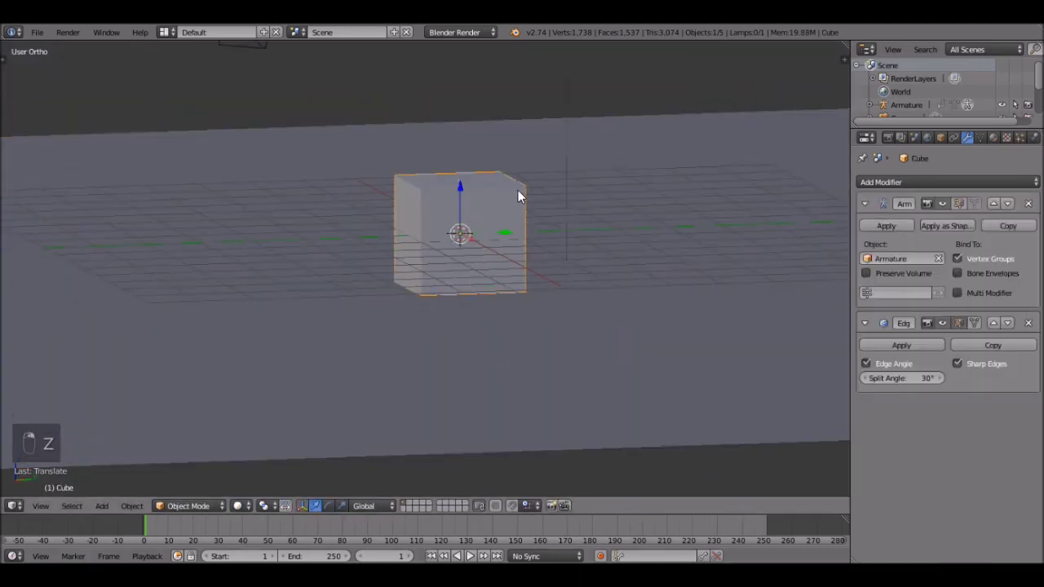
pyautogui.scroll(3, 479, 179)
pyautogui.press('z')
pyautogui.rightClick(486, 167)
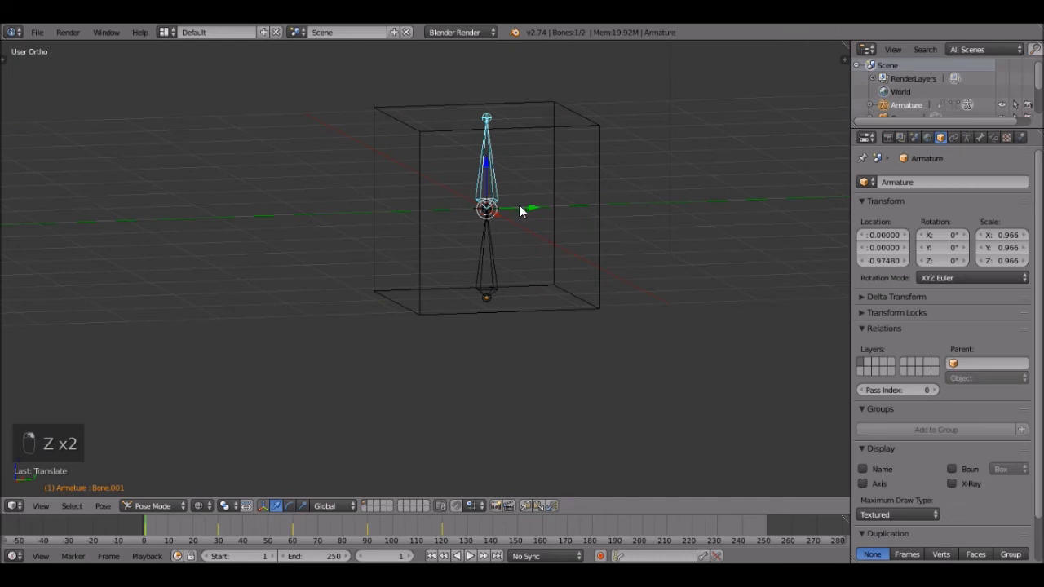
pyautogui.press('a')
pyautogui.press('a')
pyautogui.press('a')
pyautogui.click(444, 530)
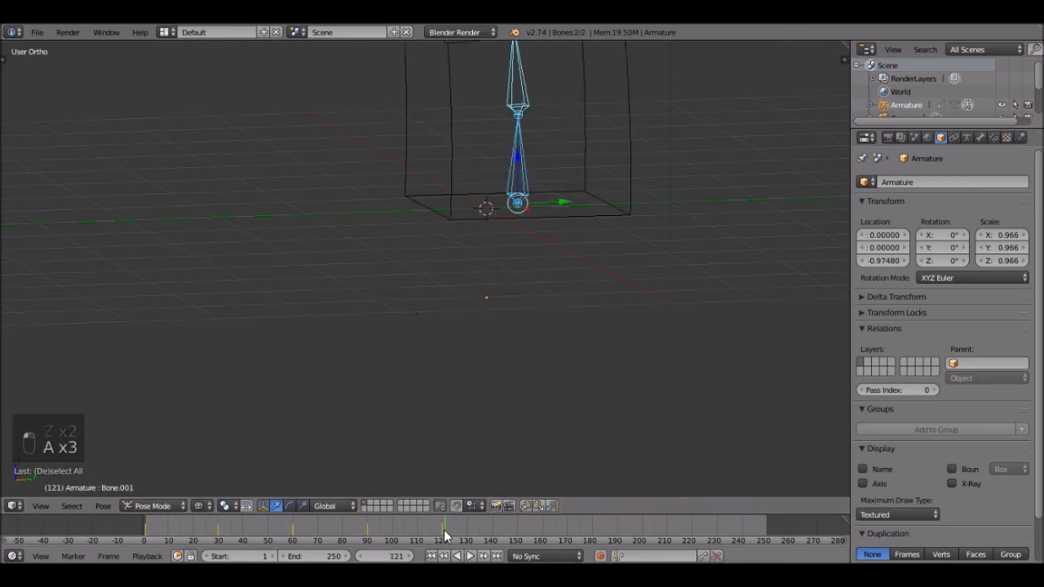
# - From the front view, raise the bones vertically to a new position
pyautogui.press('KP_1')
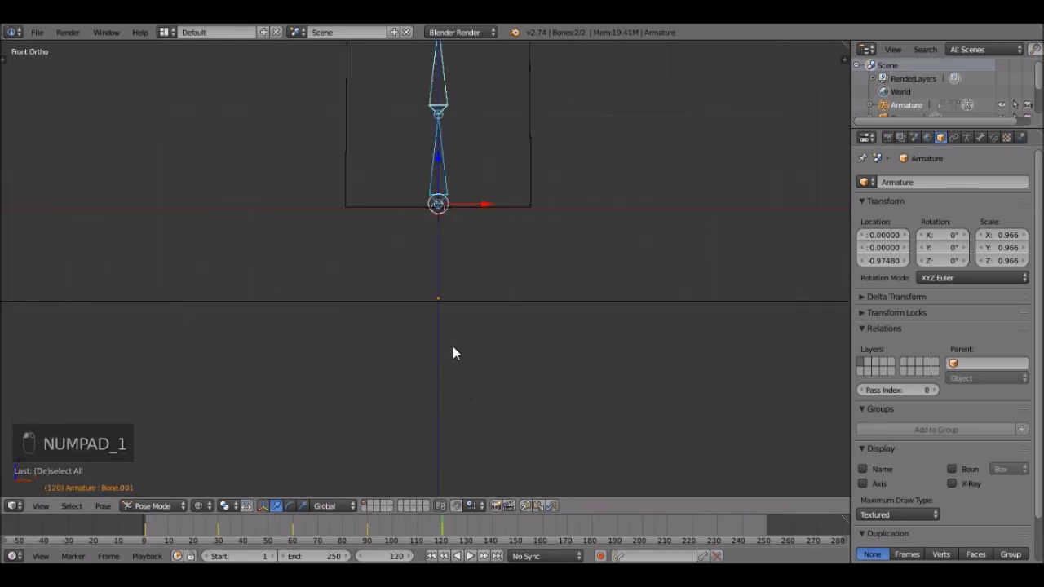
pyautogui.press('g')
pyautogui.press('z')
pyautogui.click(441, 183)
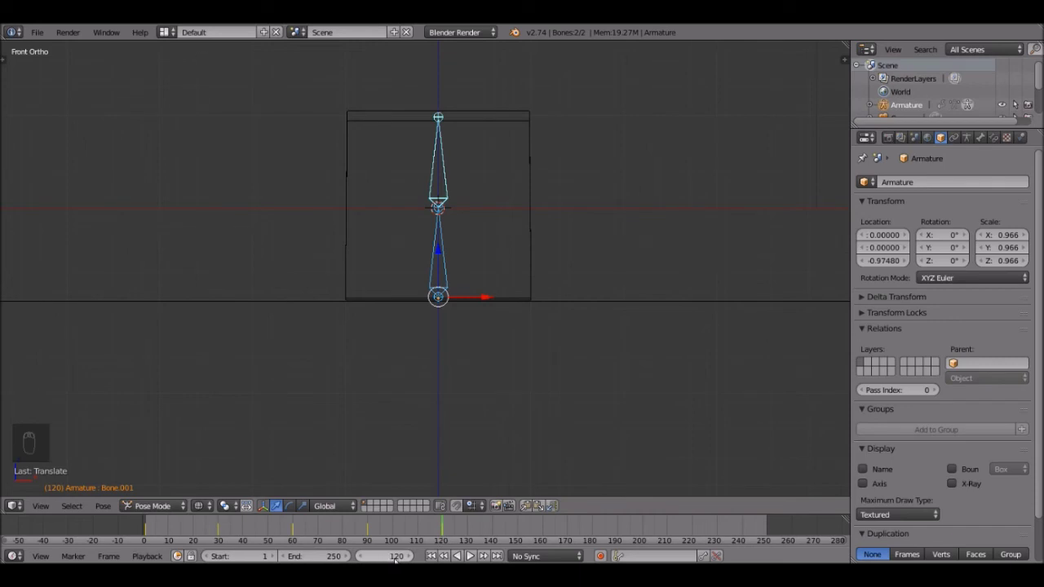
pyautogui.scroll(2, 468, 184)
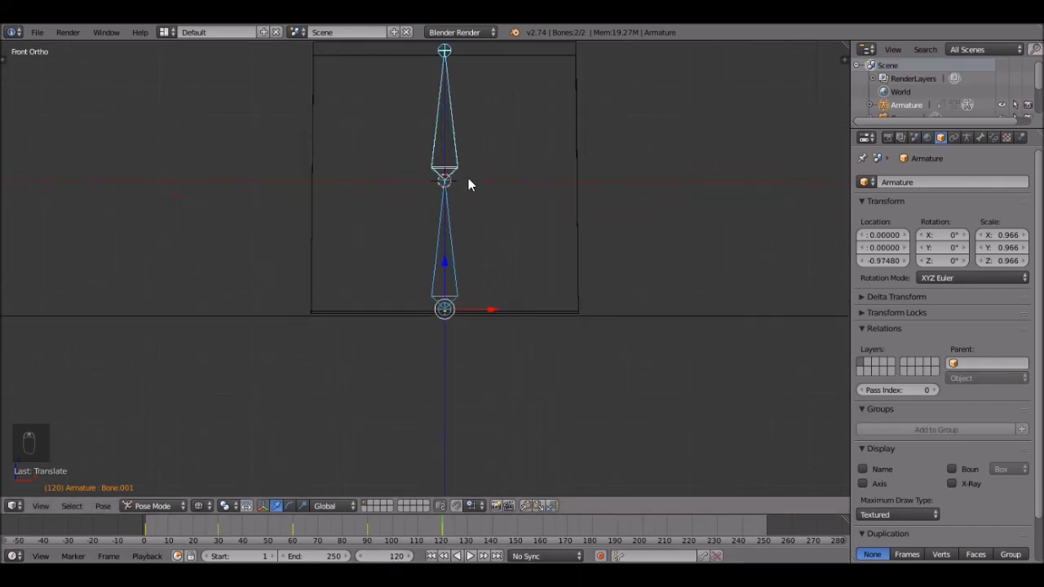
pyautogui.press('g')
pyautogui.click(468, 180)
# - Key the bones' LocRotScale at frame 120 and rewind to the animation start
pyautogui.press('i')
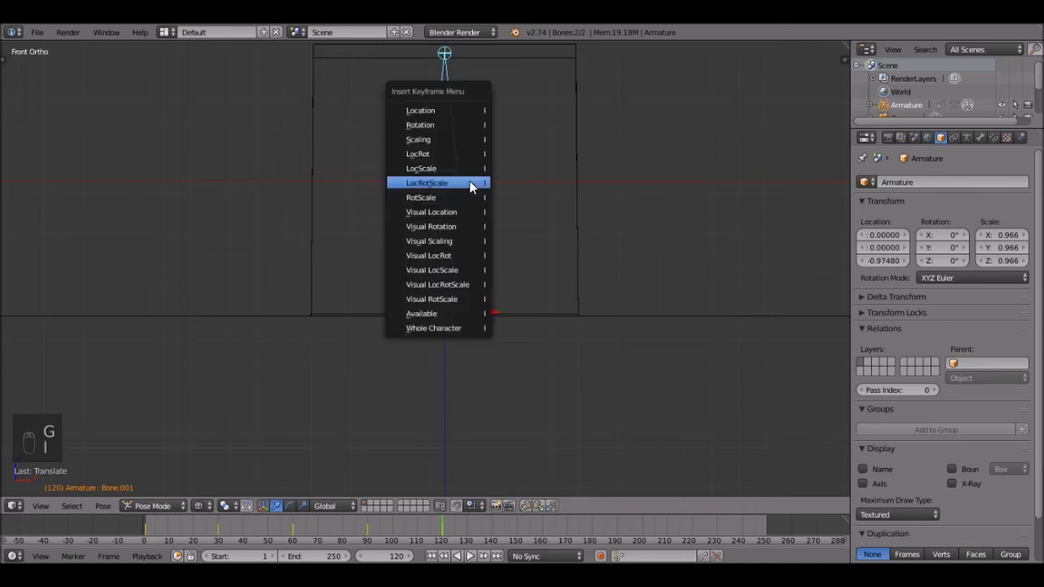
pyautogui.click(469, 180)
pyautogui.scroll(-3, 445, 402)
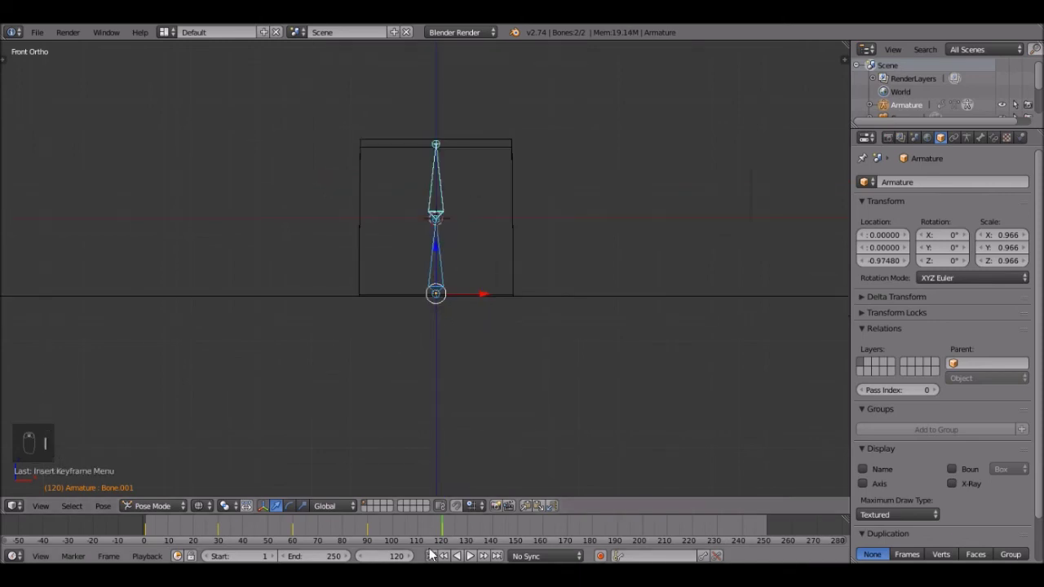
pyautogui.click(430, 555)
# - Play the animation in solid shading and stop it at frame 146
pyautogui.click(469, 556)
pyautogui.moveTo(430, 425)
pyautogui.mouseDown(button='middle')
pyautogui.moveTo(488, 396)
pyautogui.moveTo(428, 261)
pyautogui.moveTo(461, 260)
pyautogui.moveTo(302, 266)
pyautogui.moveTo(329, 252)
pyautogui.mouseUp(button='middle')
pyautogui.press('z')
pyautogui.scroll(-2, 431, 256)
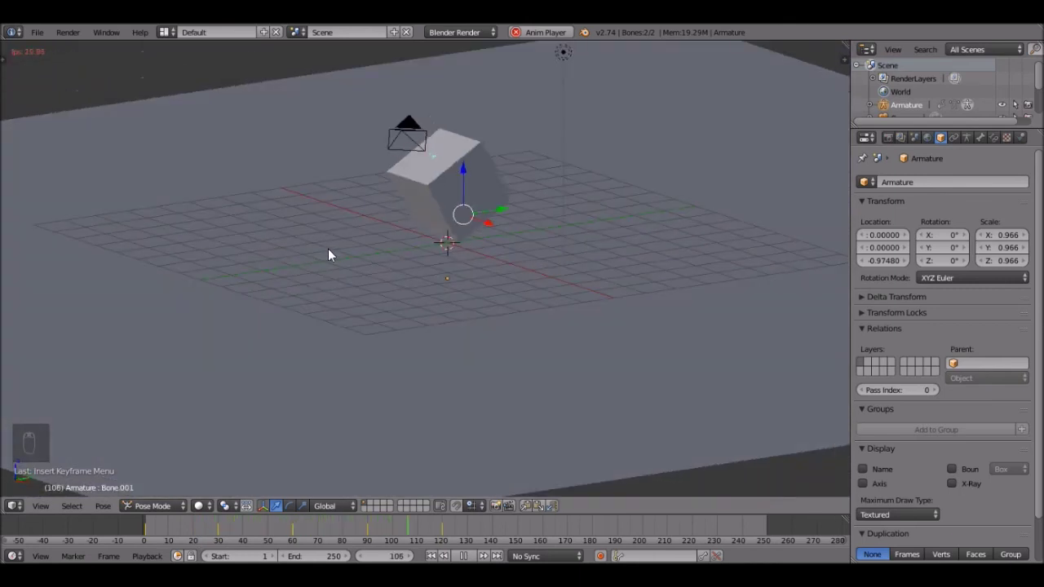
pyautogui.click(463, 555)
# - Frame the cube in an orthographic view and return to wireframe shading
pyautogui.press('KP_5')
pyautogui.scroll(1, 543, 279)
pyautogui.scroll(2, 543, 279)
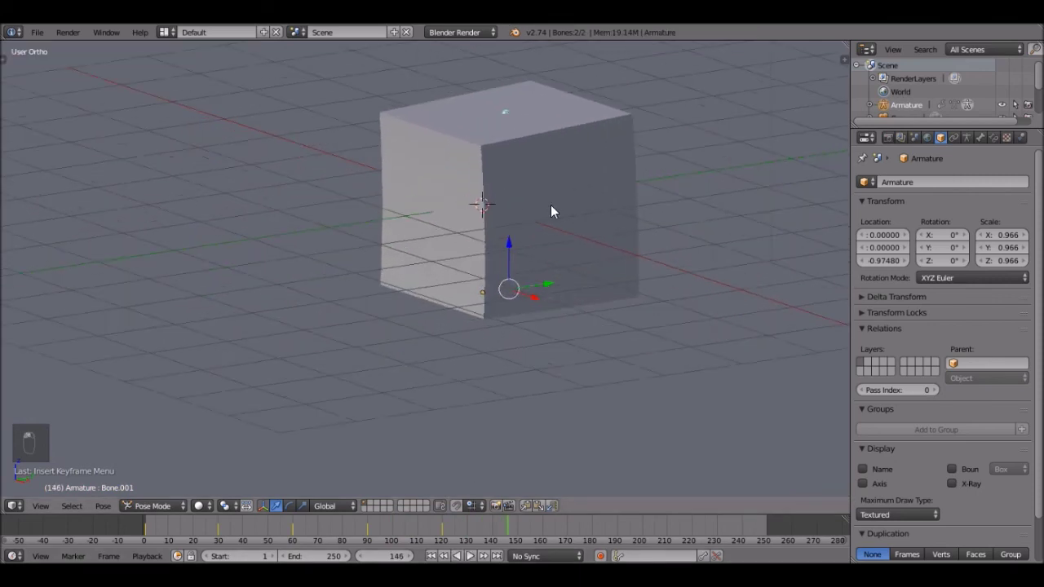
pyautogui.keyDown('shift'); pyautogui.moveTo(551, 209); pyautogui.dragTo(465, 327, button='middle'); pyautogui.keyUp('shift')
pyautogui.scroll(2, 467, 326)
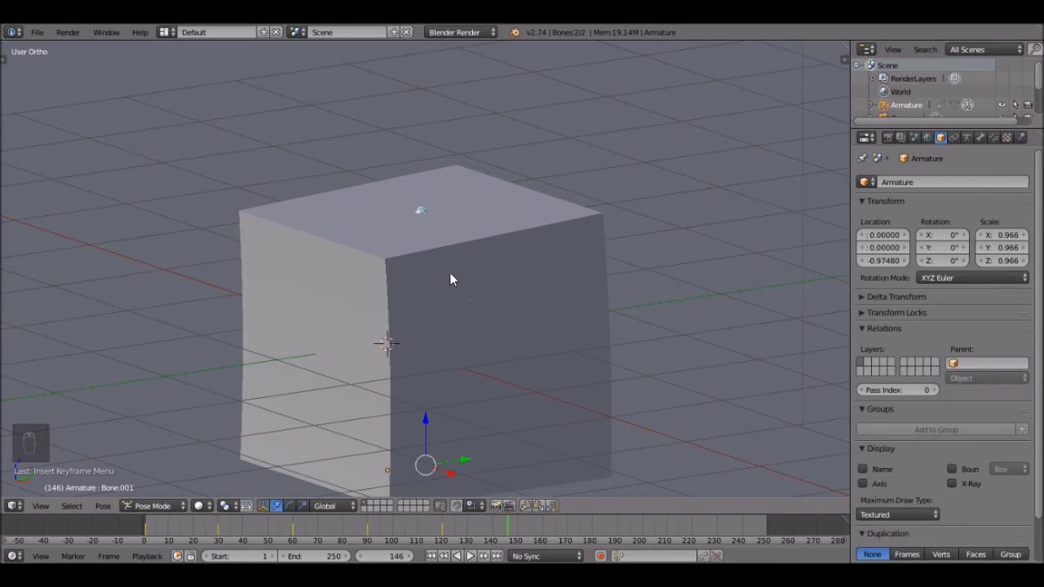
pyautogui.press('z')
pyautogui.scroll(-3, 537, 238)
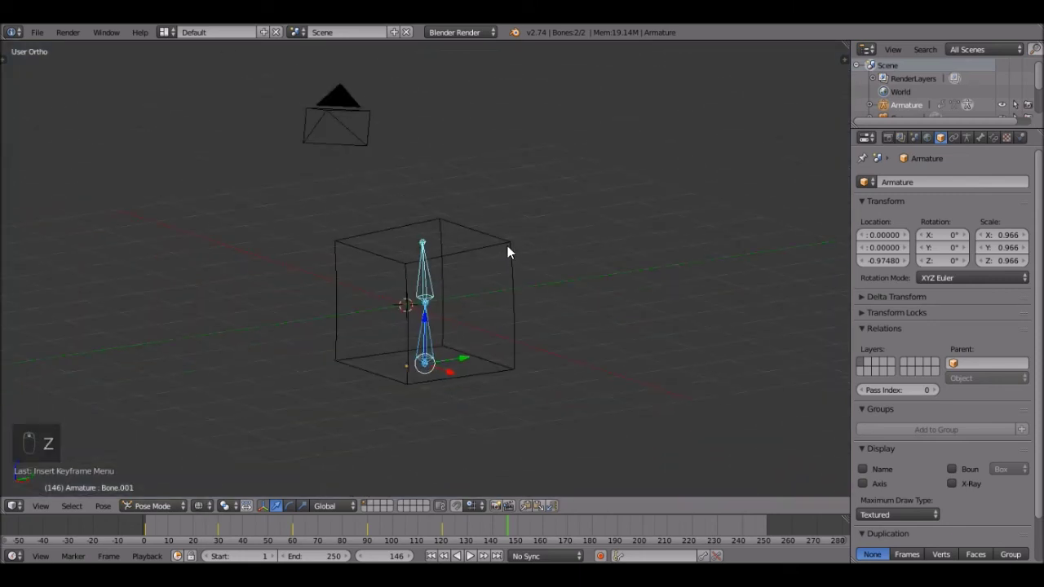
pyautogui.scroll(3, 470, 273)
pyautogui.moveTo(431, 286); pyautogui.dragTo(469, 285, button='middle')
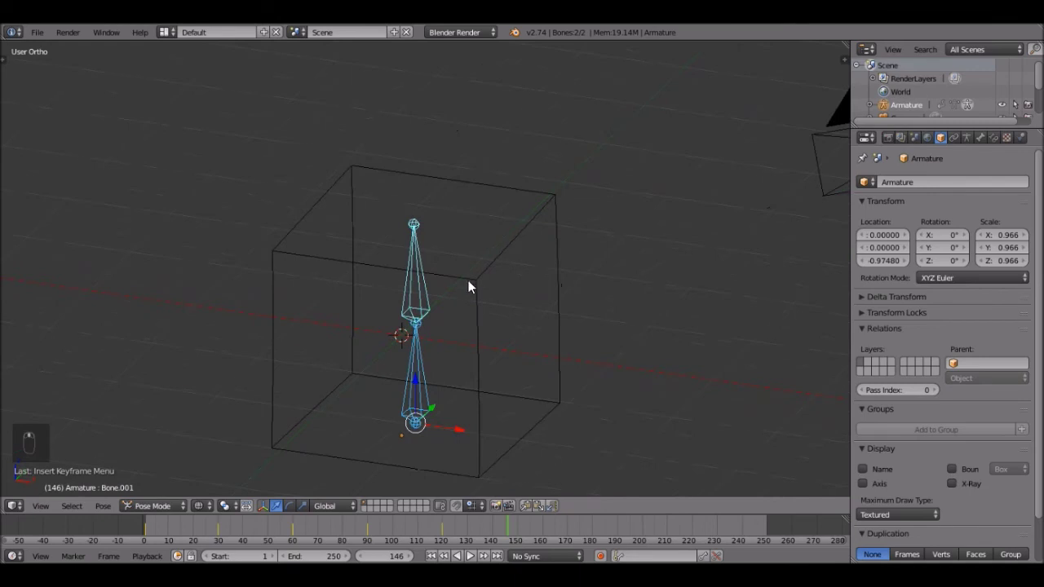
# - Put the selected cube in Weight Paint mode with solid shading, and bring up the weight Specials menu
pyautogui.rightClick(472, 277)
pyautogui.scroll(3, 472, 342)
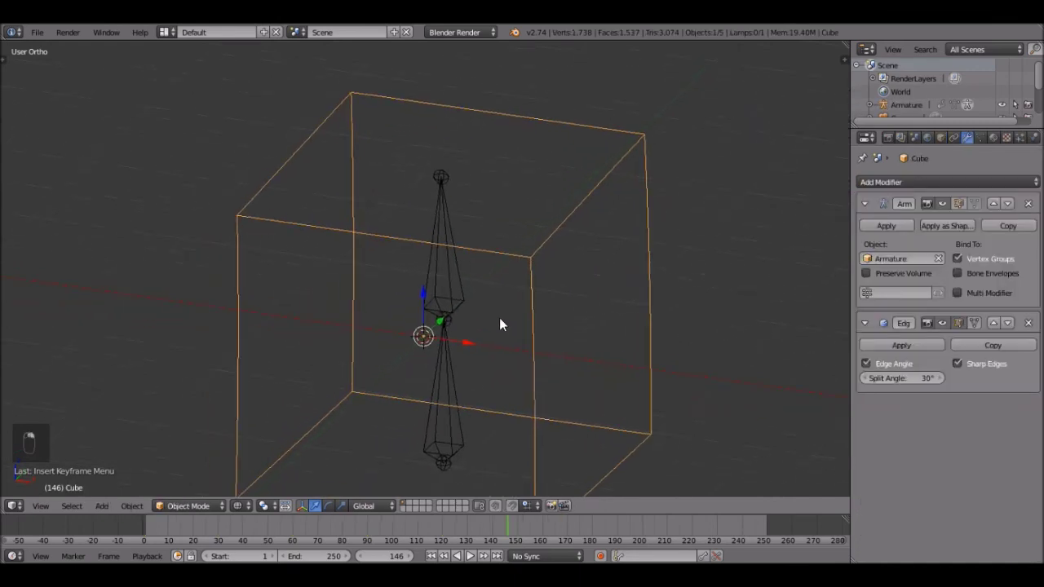
pyautogui.click(200, 506)
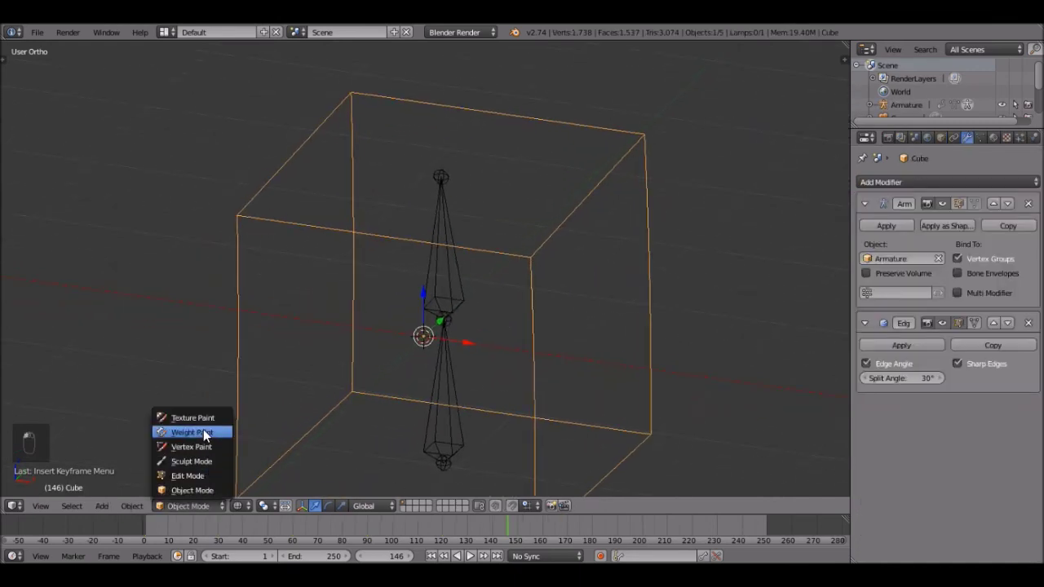
pyautogui.click(201, 431)
pyautogui.press('z')
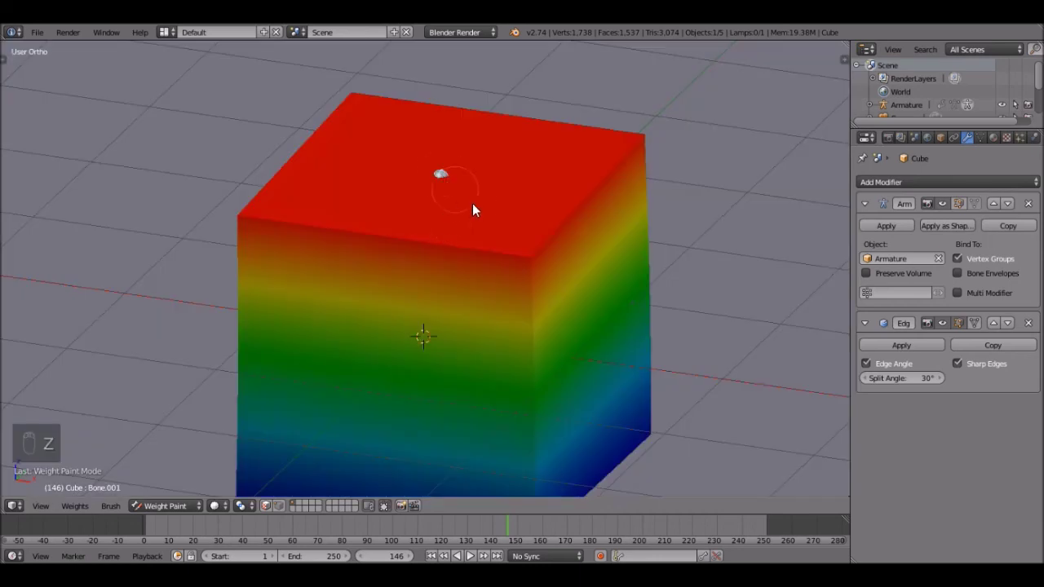
pyautogui.press('a')
pyautogui.press('a')
pyautogui.press('a')
pyautogui.press('w')
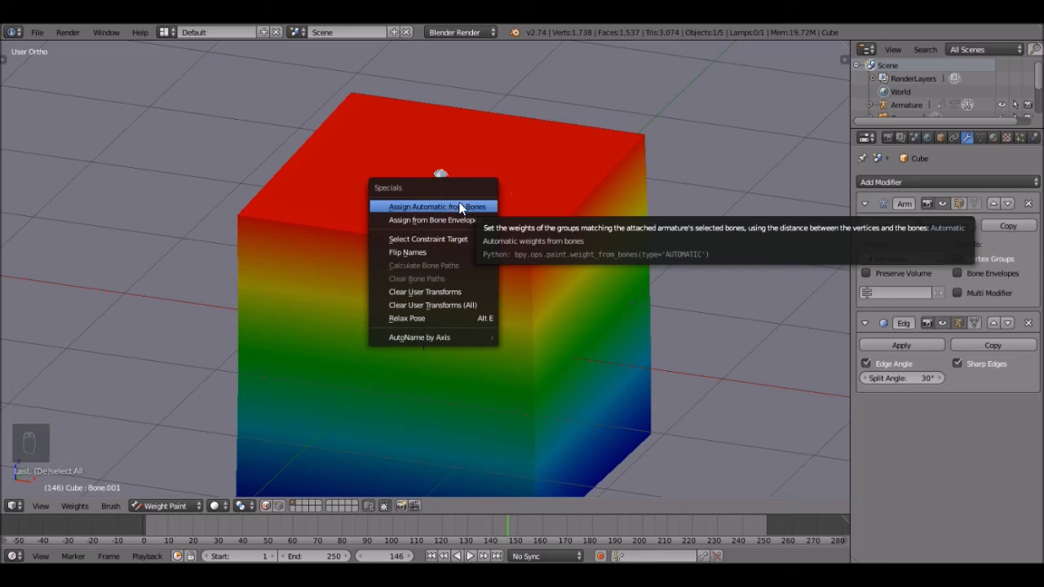
pyautogui.scroll(-5, 463, 272)
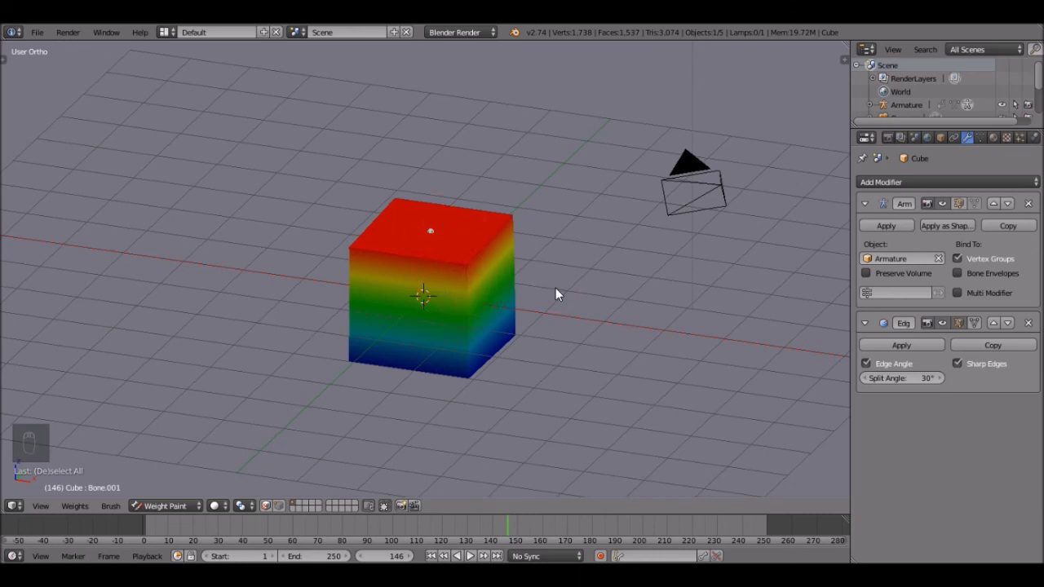
# - Recheck the weight Specials menu and orbit around the weight-painted cube
pyautogui.scroll(4, 447, 274)
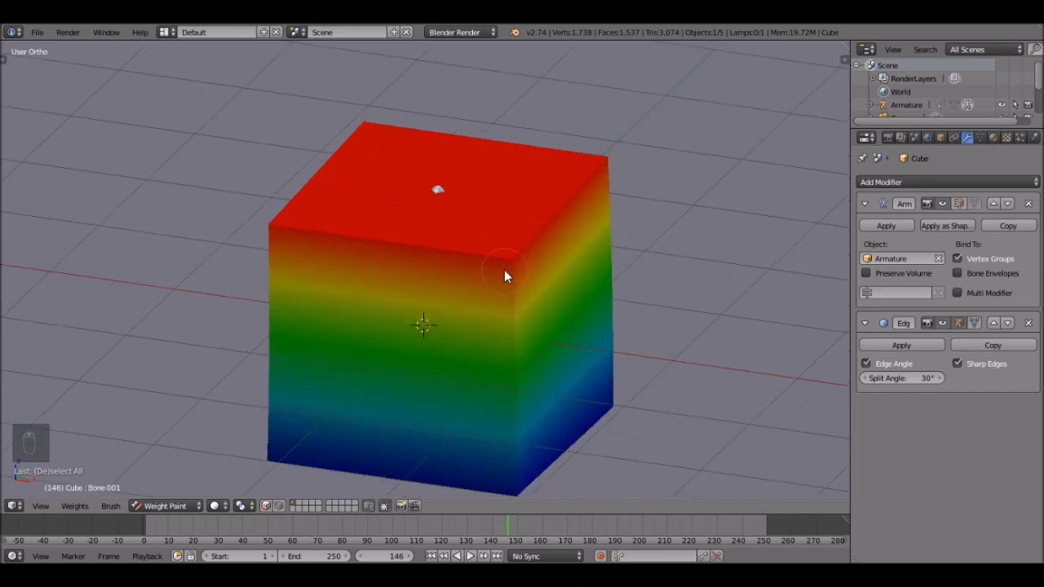
pyautogui.press('w')
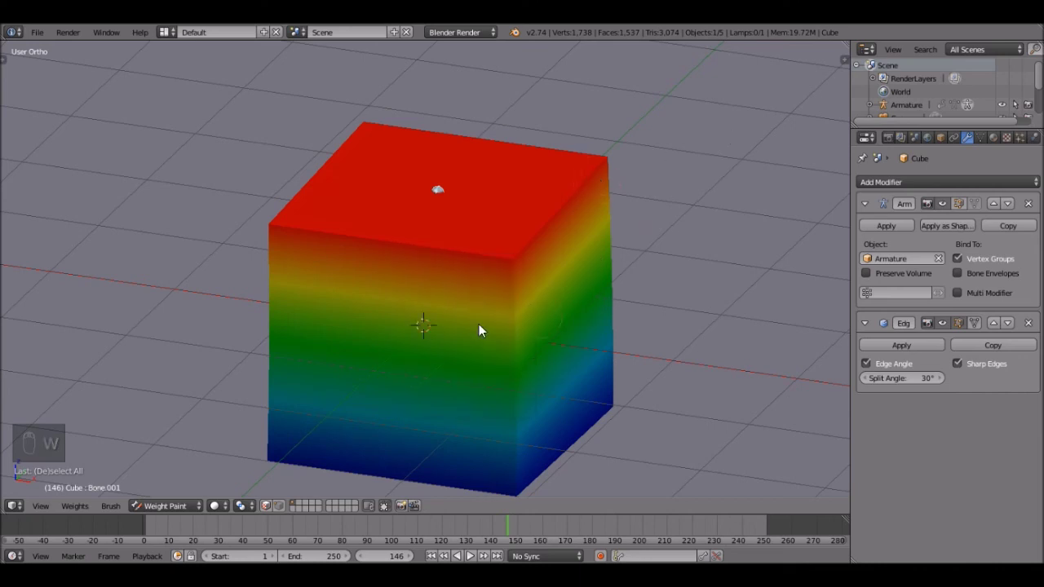
pyautogui.press('w')
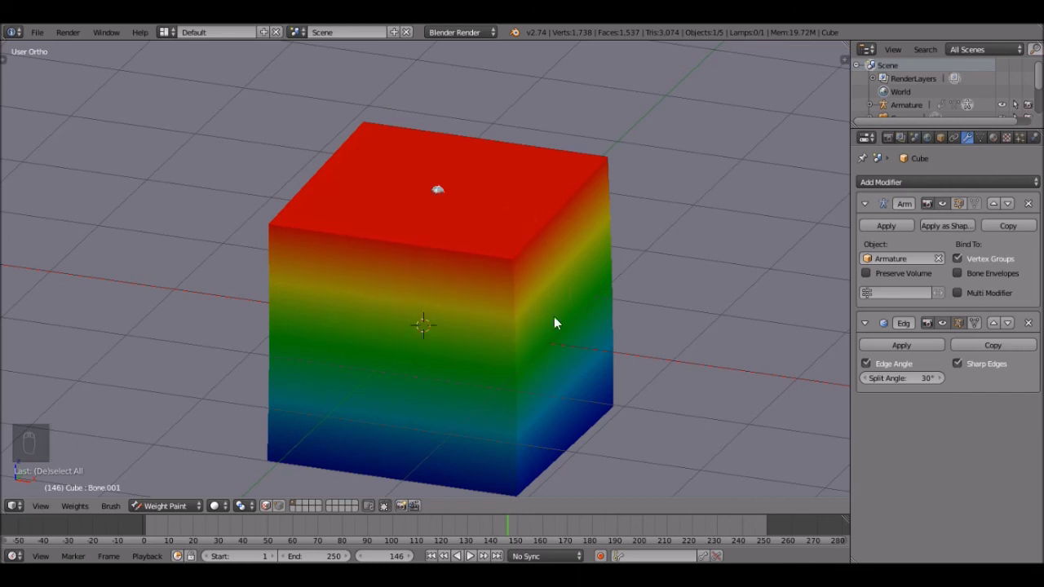
pyautogui.scroll(-3, 554, 323)
pyautogui.moveTo(553, 323); pyautogui.dragTo(455, 318, button='middle')
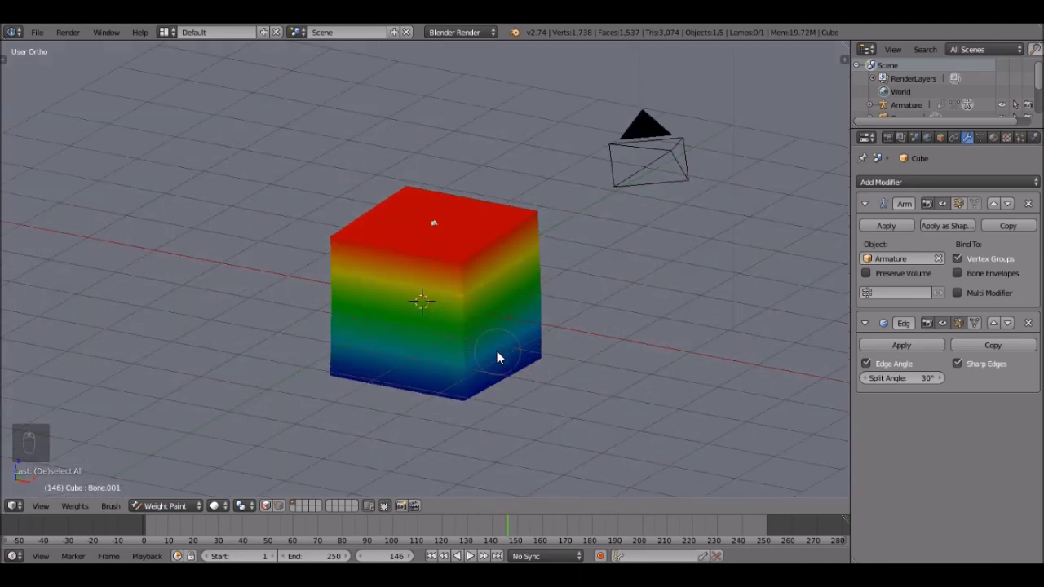
pyautogui.scroll(3, 488, 282)
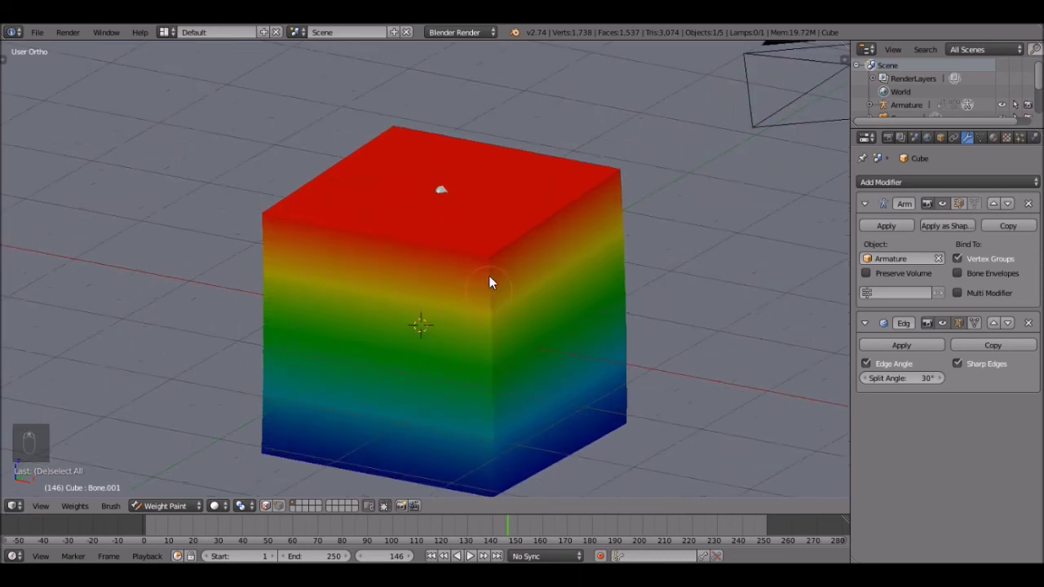
pyautogui.scroll(1, 244, 234)
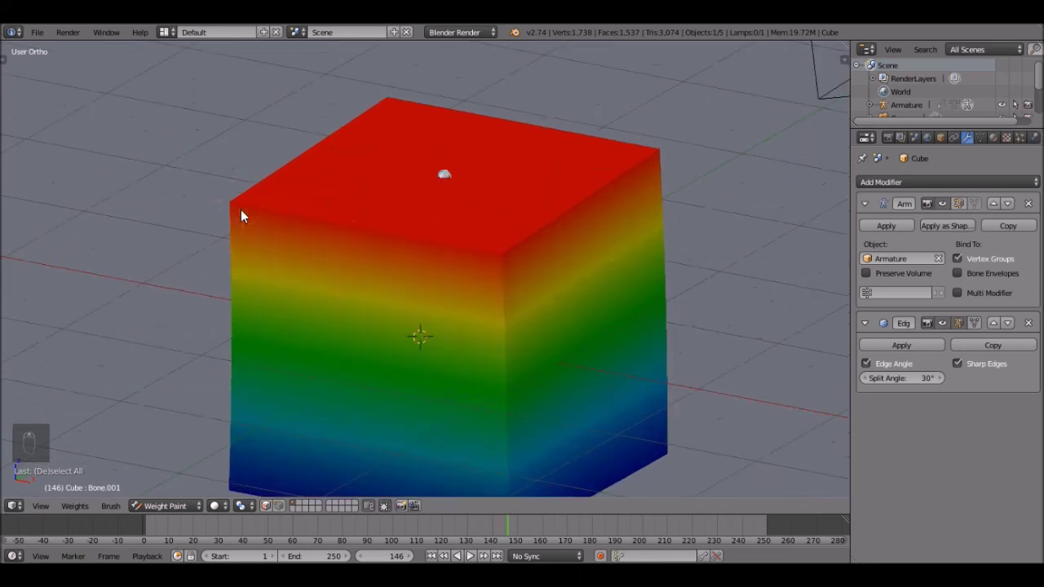
pyautogui.scroll(-5, 500, 269)
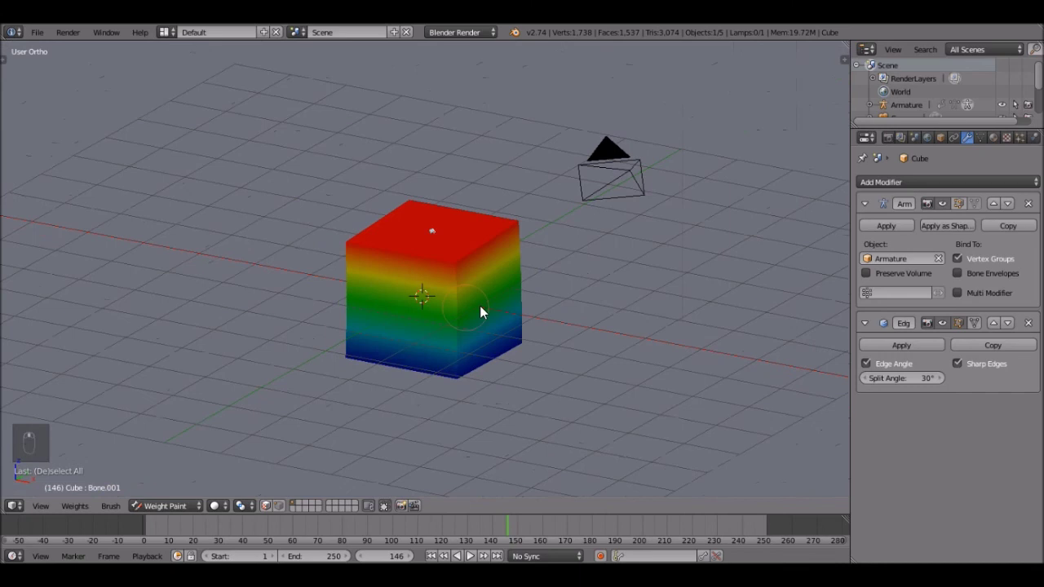
pyautogui.moveTo(480, 305); pyautogui.dragTo(426, 230, button='middle')
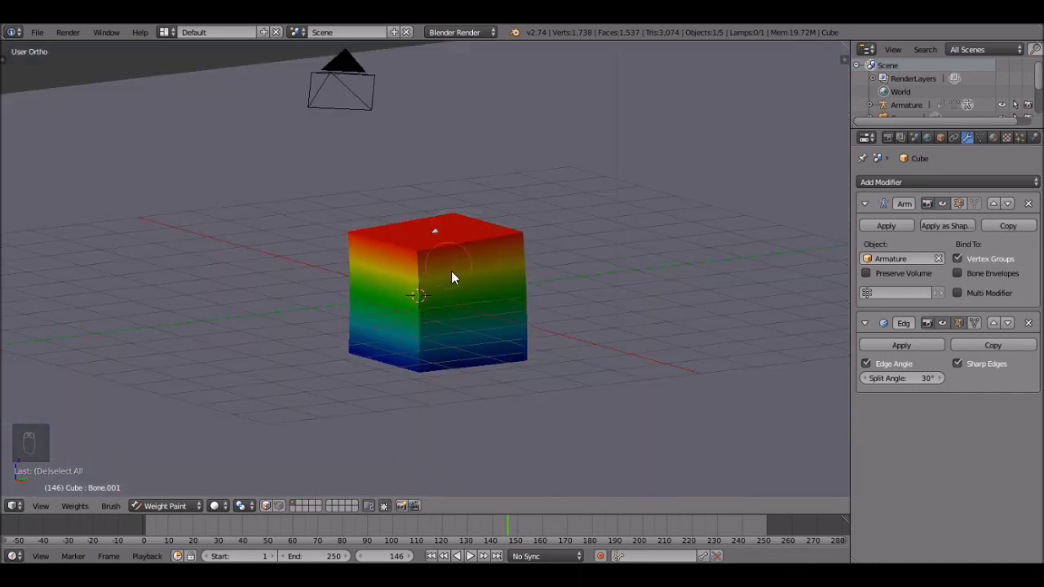
pyautogui.scroll(2, 481, 274)
pyautogui.scroll(4, 481, 261)
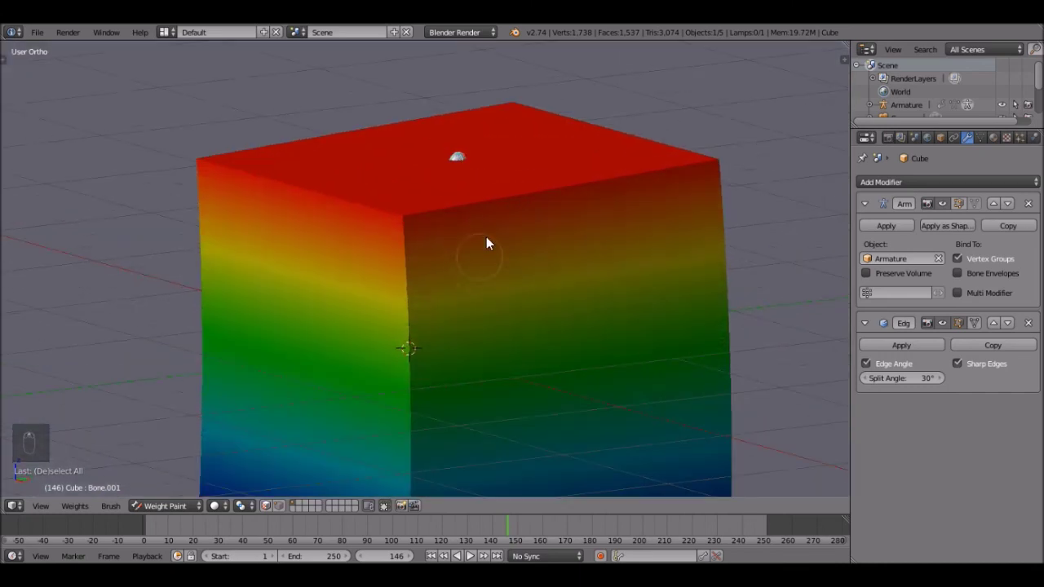
pyautogui.scroll(-3, 457, 237)
# - Rewind the animation to frame 1 and look through the scene camera
pyautogui.moveTo(431, 236); pyautogui.dragTo(158, 252, button='middle')
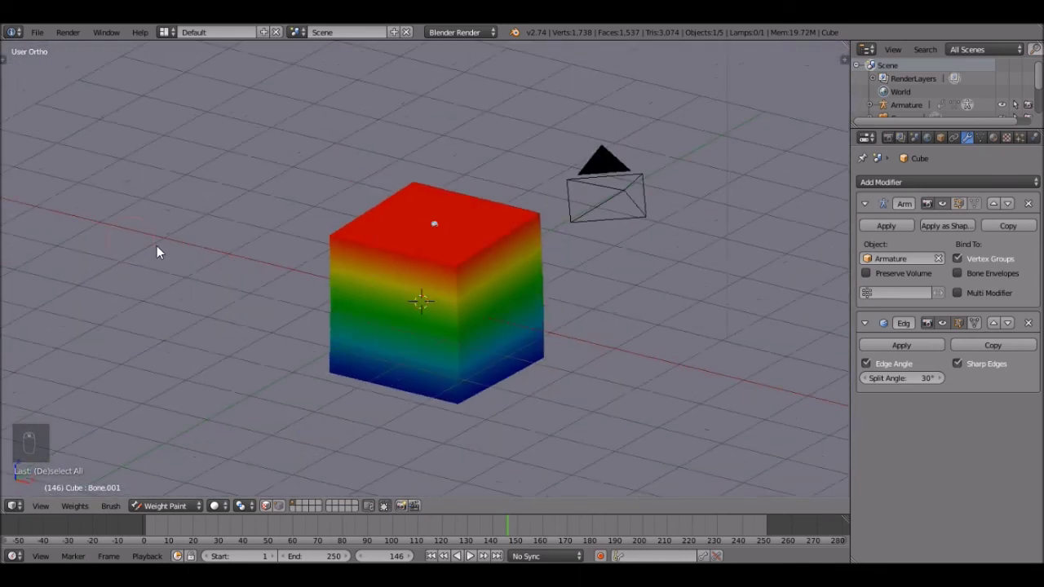
pyautogui.scroll(2, 525, 330)
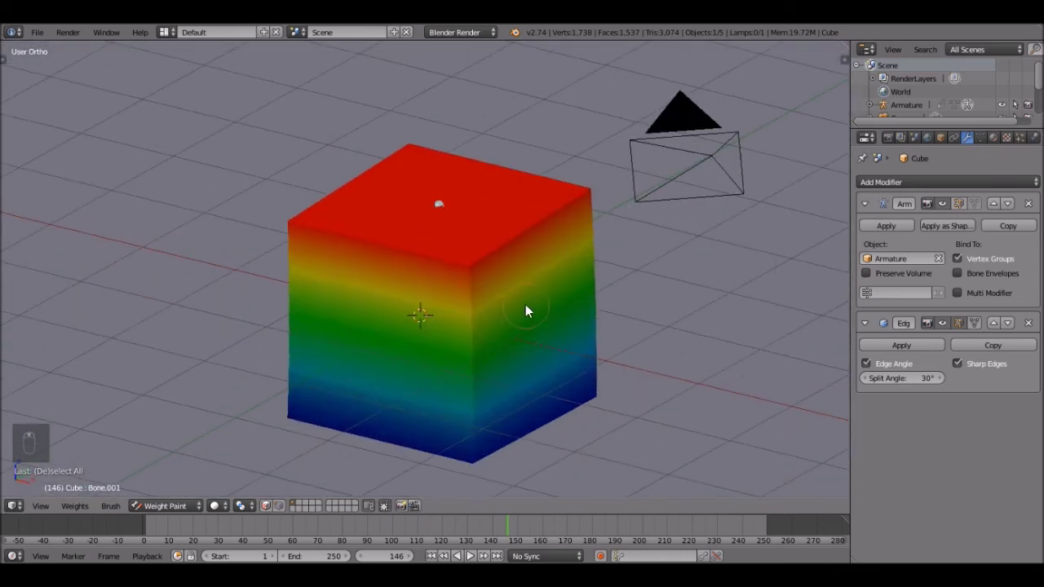
pyautogui.scroll(-3, 464, 344)
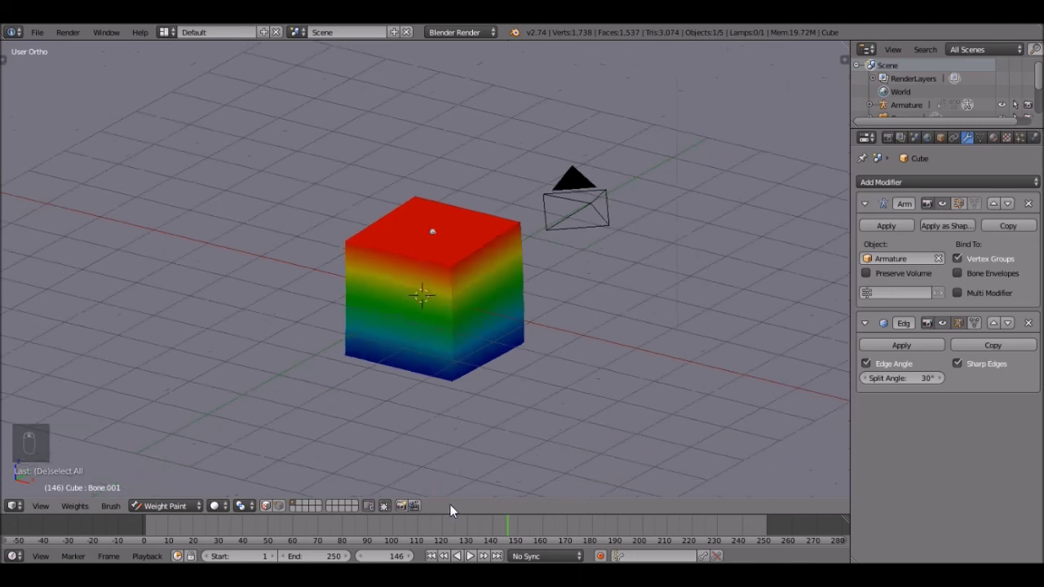
pyautogui.click(431, 555)
pyautogui.press('KP_0')
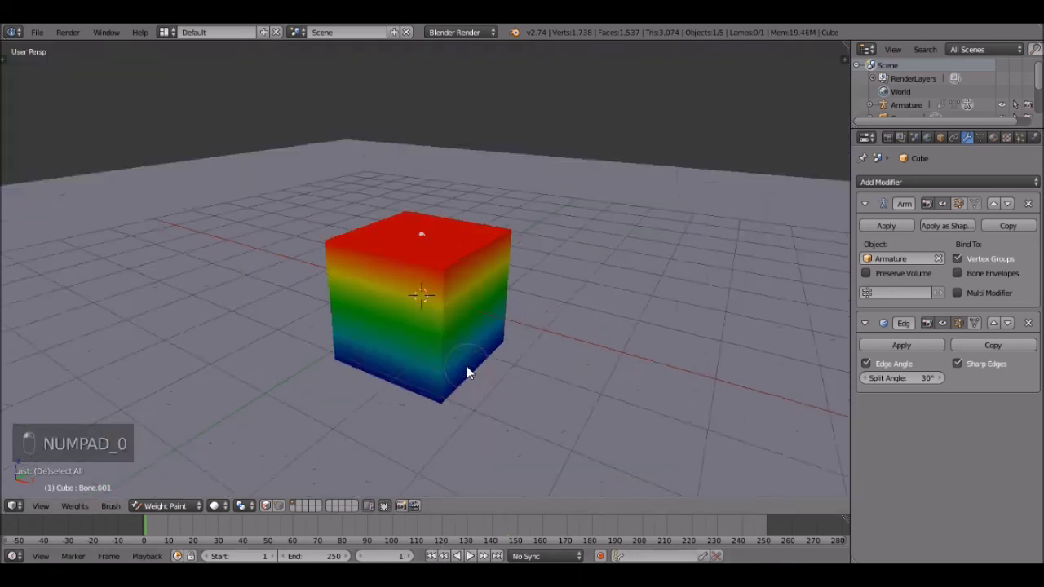